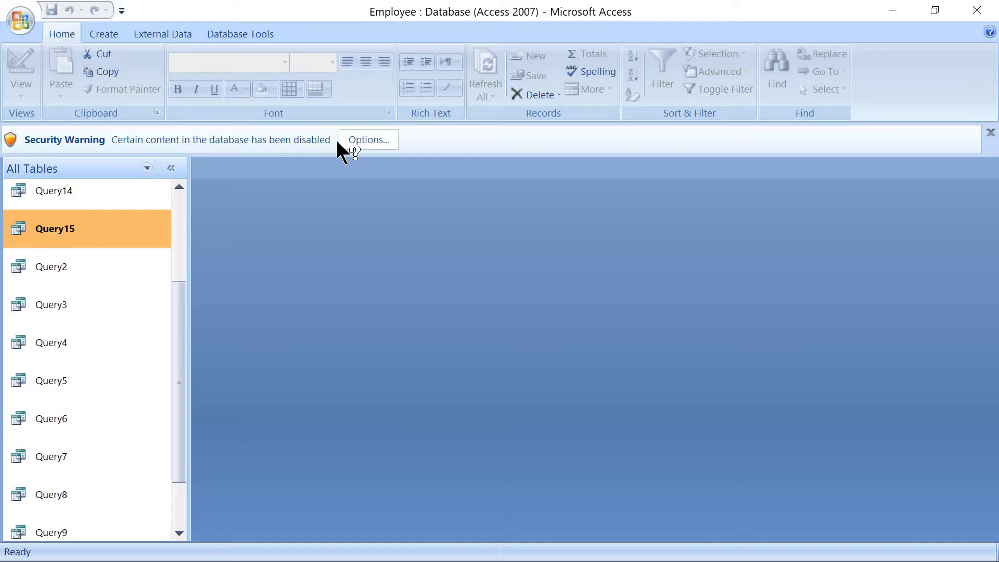
# Enable the blocked content in the Employee database through the Security Warning options
pyautogui.click(365, 150)
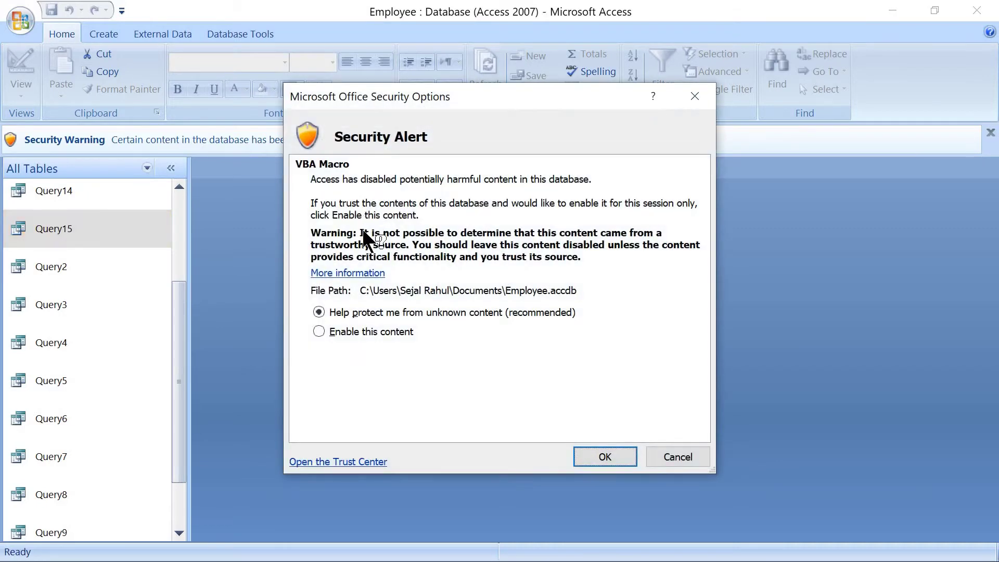
pyautogui.click(353, 332)
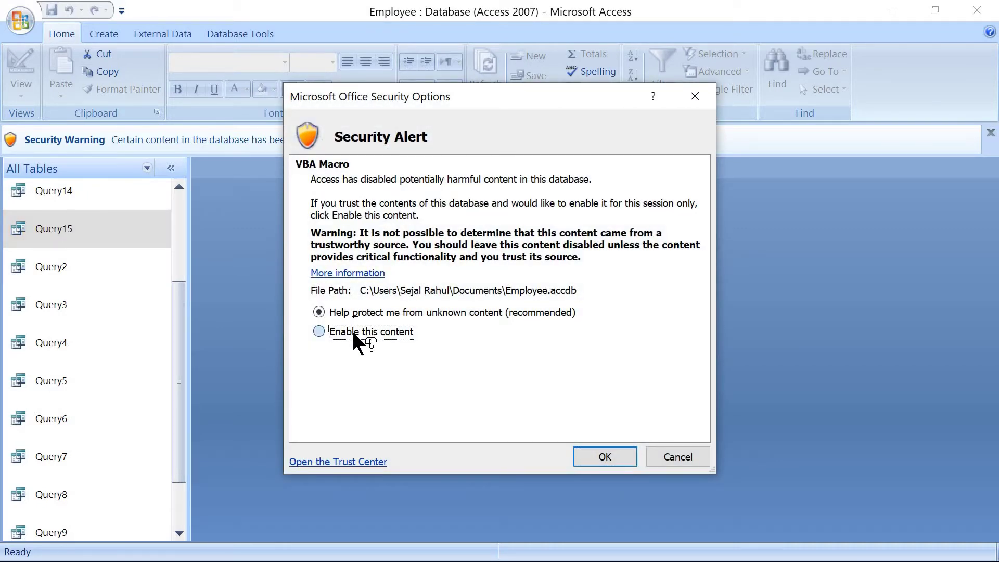
pyautogui.click(583, 452)
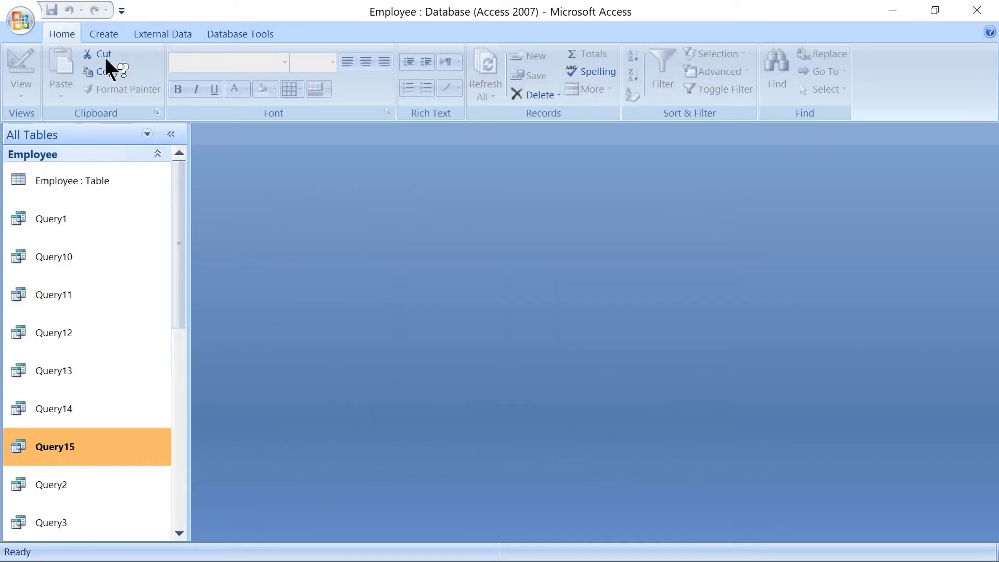
# Create a new design-view query with the Employee table added and an enlarged grid
pyautogui.click(104, 32)
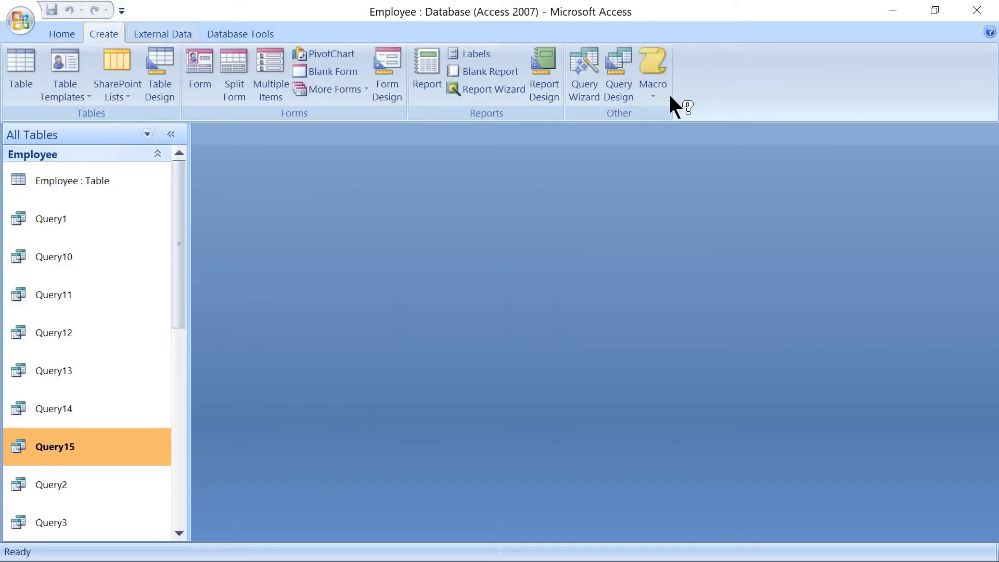
pyautogui.click(618, 85)
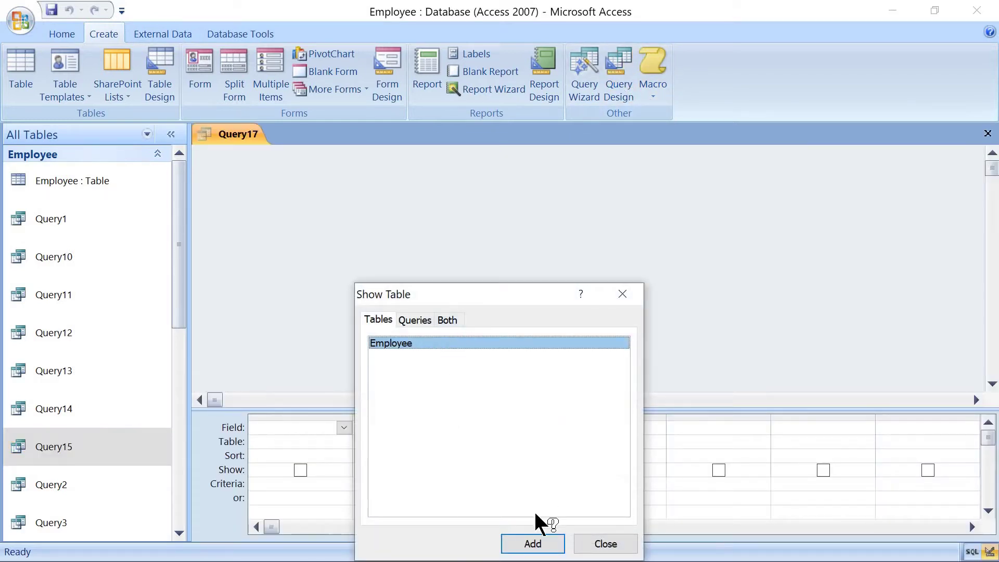
pyautogui.click(536, 545)
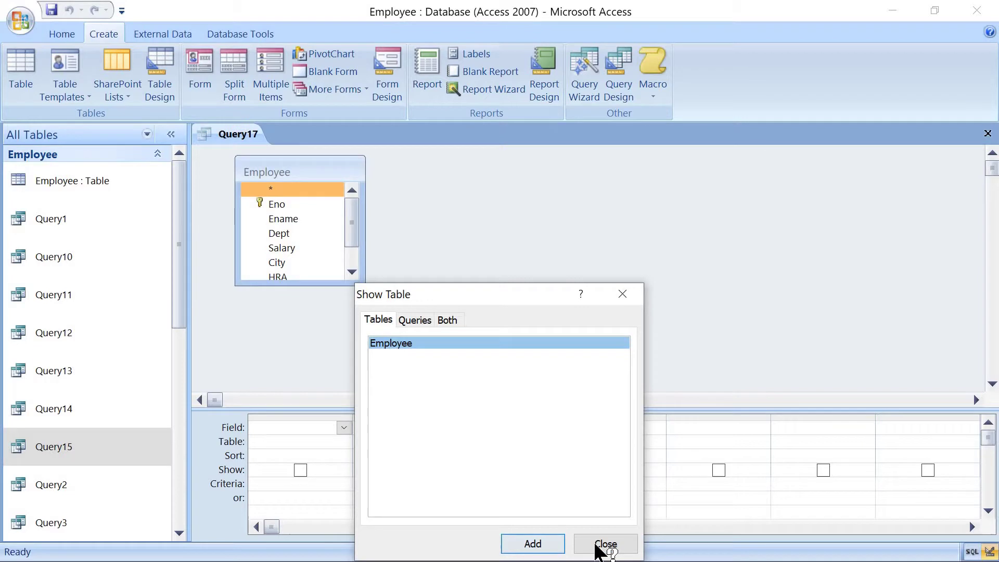
pyautogui.click(605, 547)
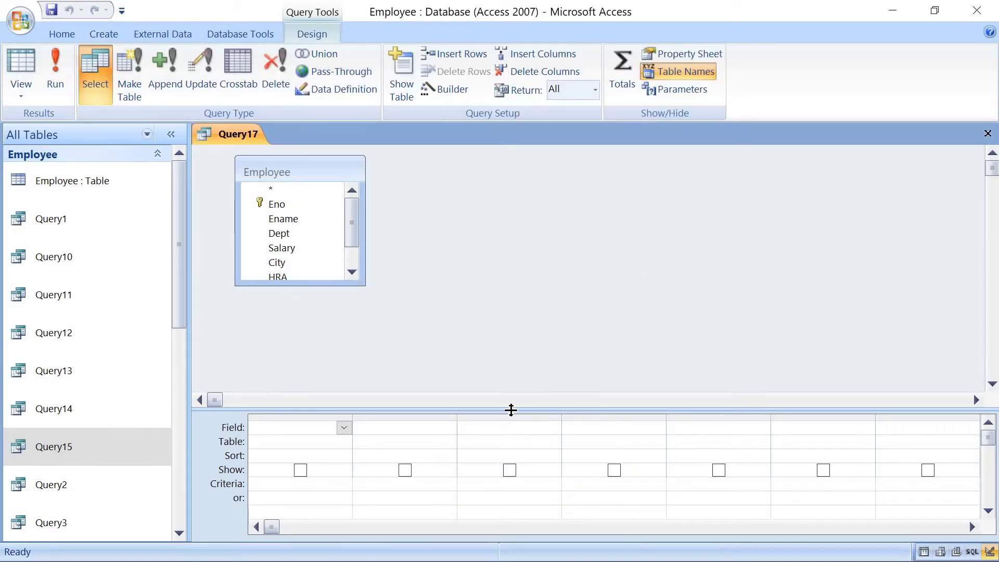
pyautogui.moveTo(511, 410); pyautogui.dragTo(508, 330)
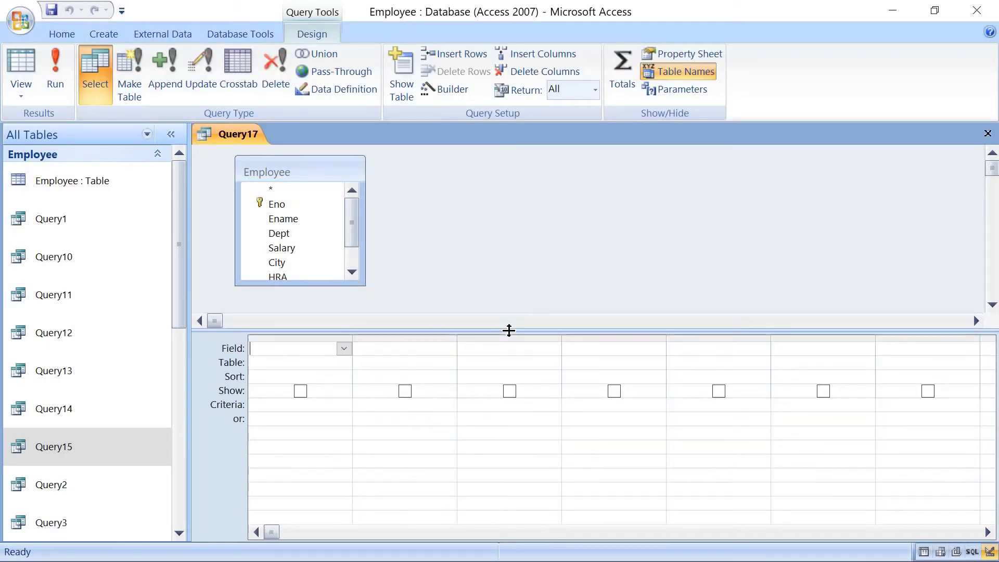
# Add Gross_Salary from the Employee table as the first column of the select query
pyautogui.click(353, 271)
pyautogui.click(354, 271)
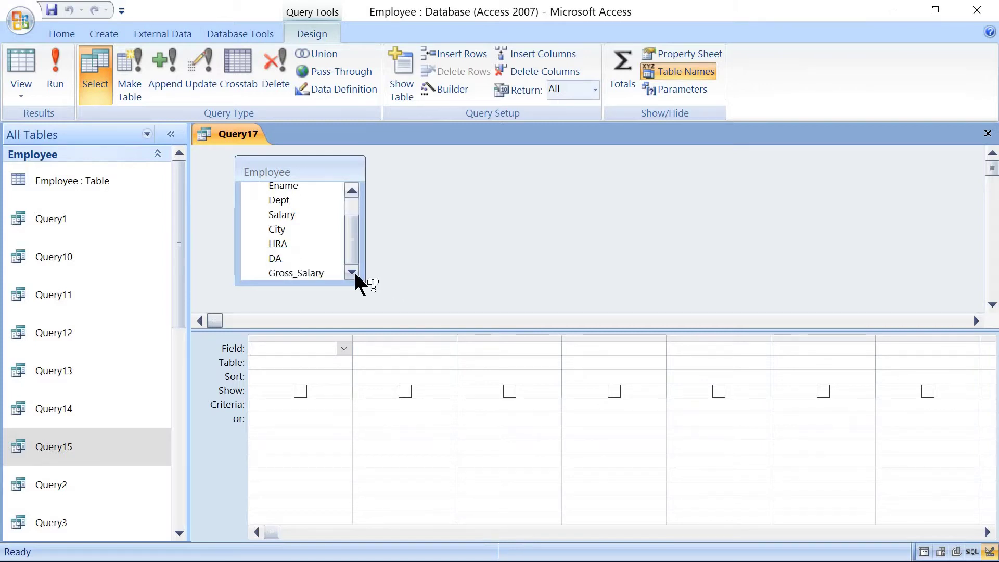
pyautogui.click(323, 273)
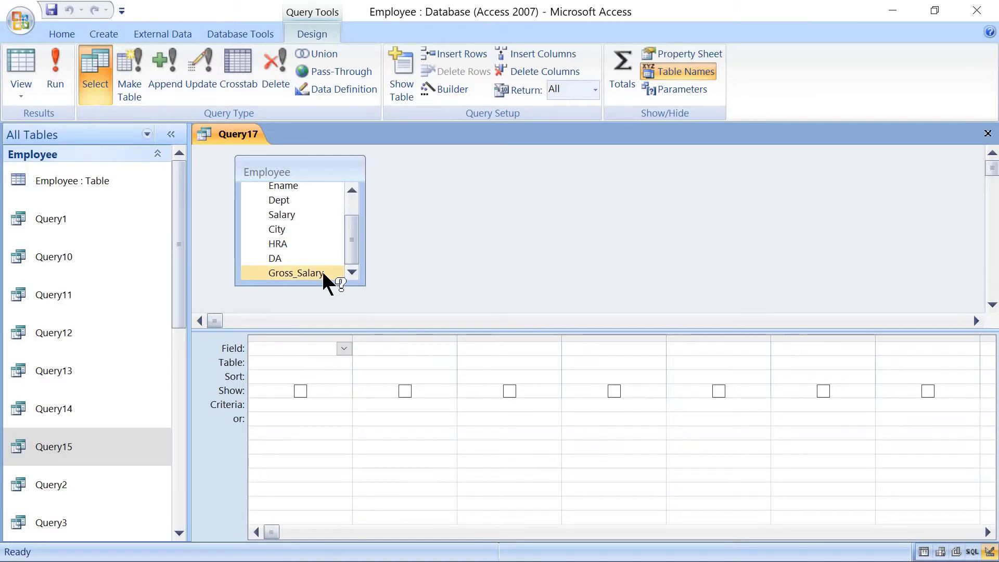
pyautogui.doubleClick(323, 273)
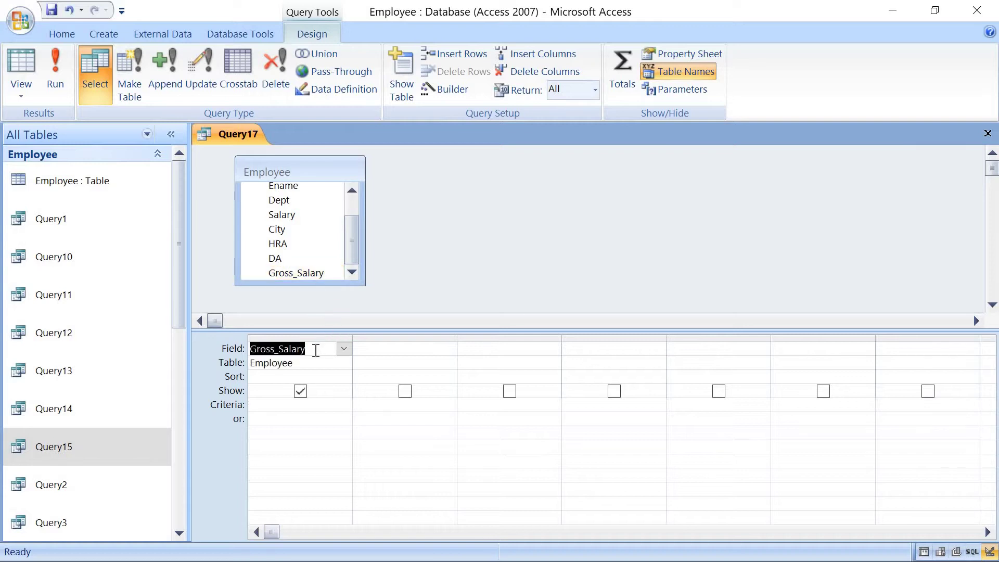
pyautogui.click(107, 78)
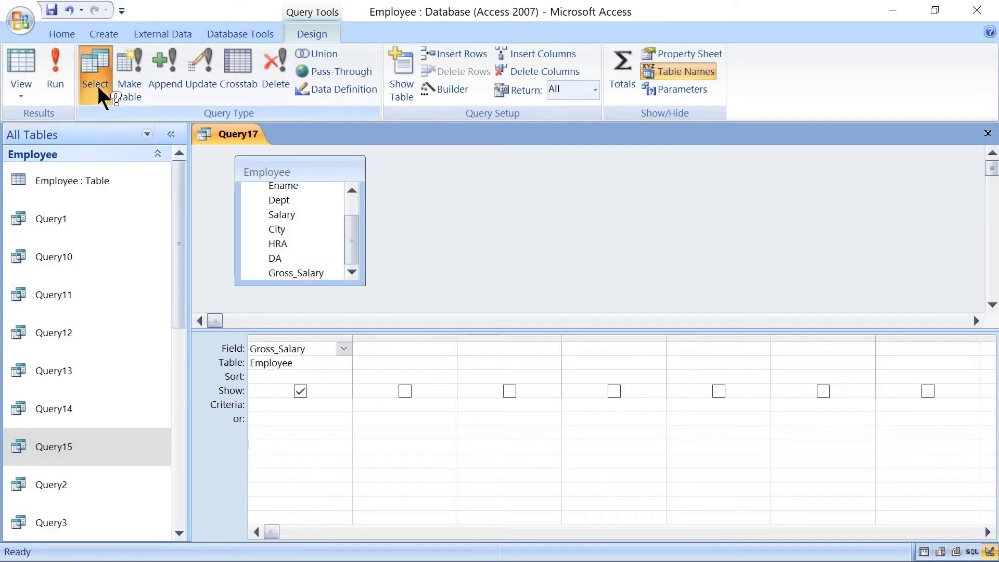
pyautogui.click(314, 200)
pyautogui.click(300, 244)
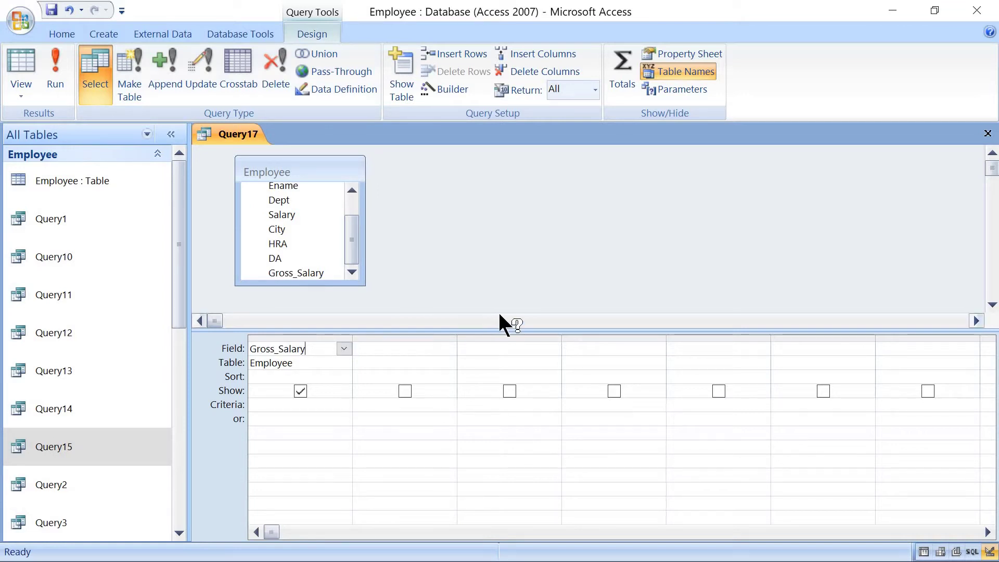
# Rewrite the first column as the expression Gross_Salary: [Salary]+[HRA]+[DA]
pyautogui.write(':')
pyautogui.write('[')
pyautogui.write('S')
pyautogui.write('alar')
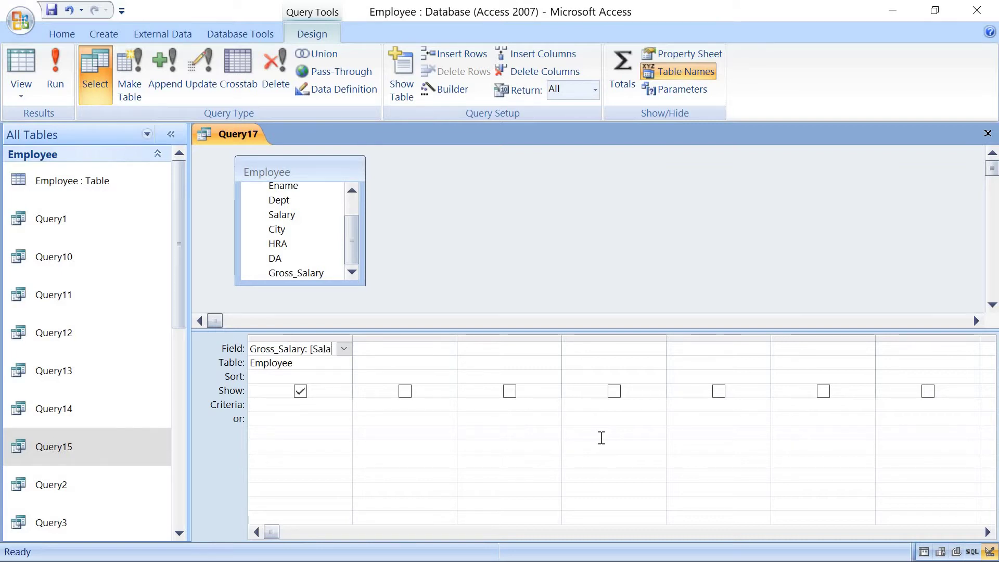
pyautogui.write('y')
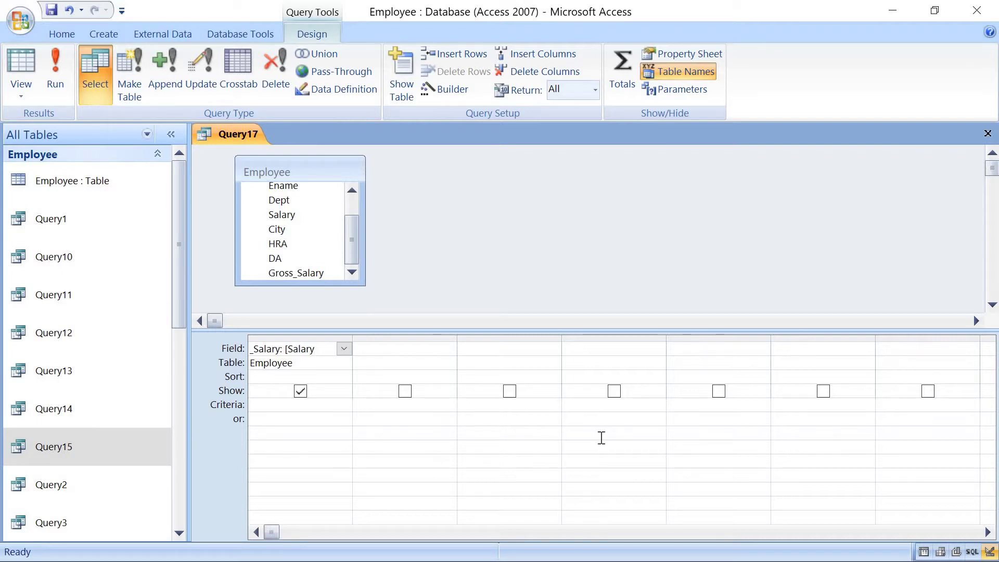
pyautogui.write(']+[HRA]+')
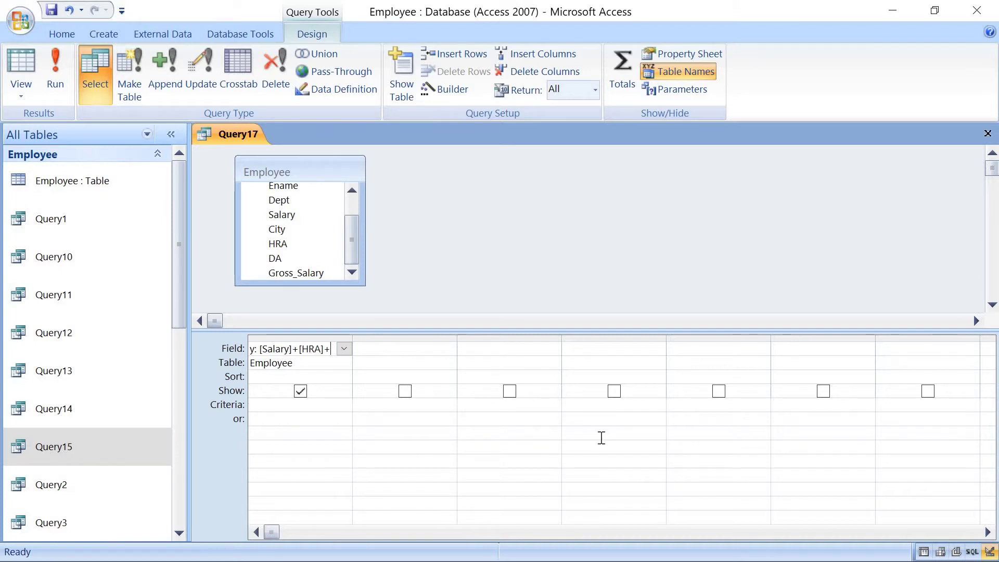
pyautogui.write('[D')
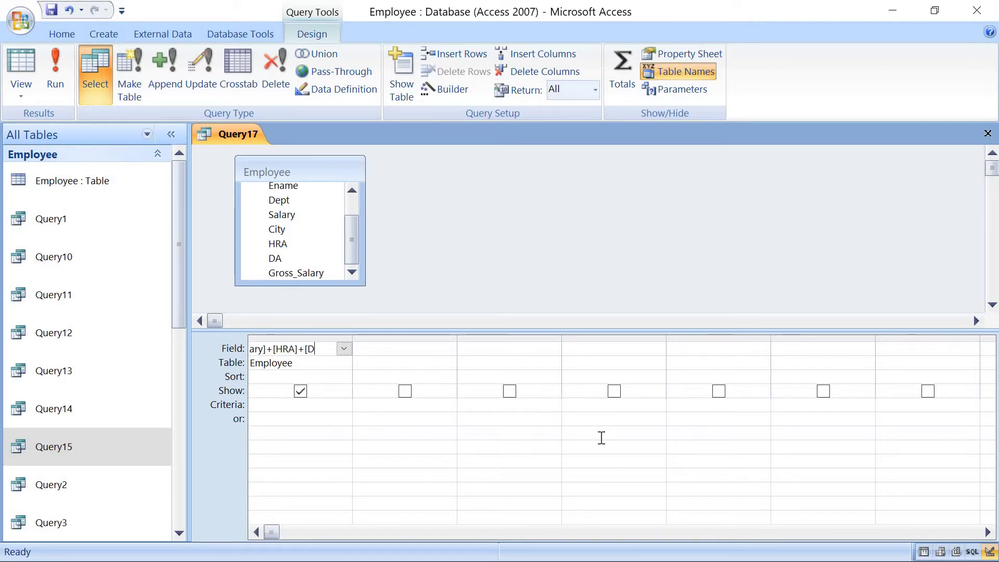
pyautogui.write('A]')
# Save the query with the default name Query17 and run it to show computed Gross_Salary values
pyautogui.click(52, 11)
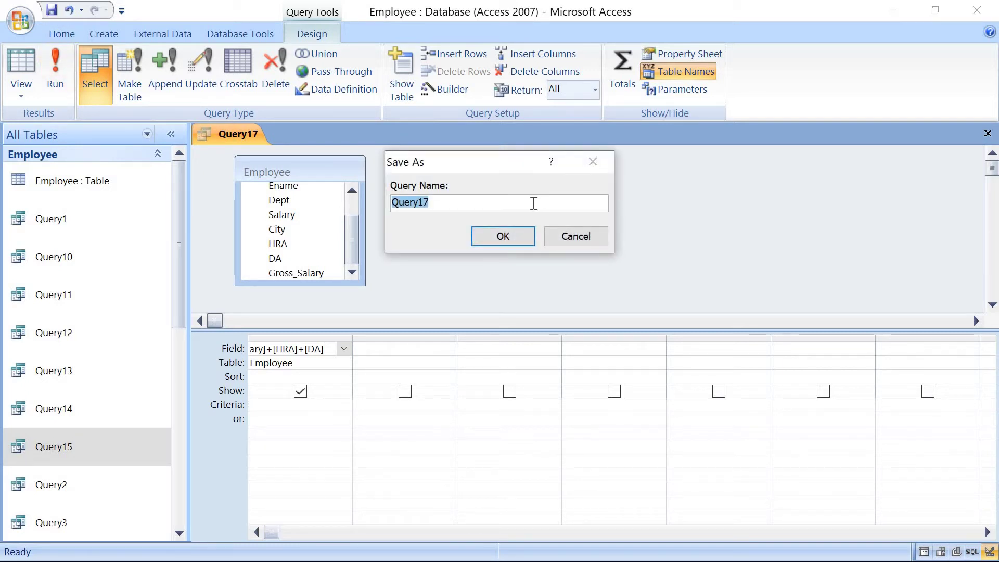
pyautogui.click(508, 237)
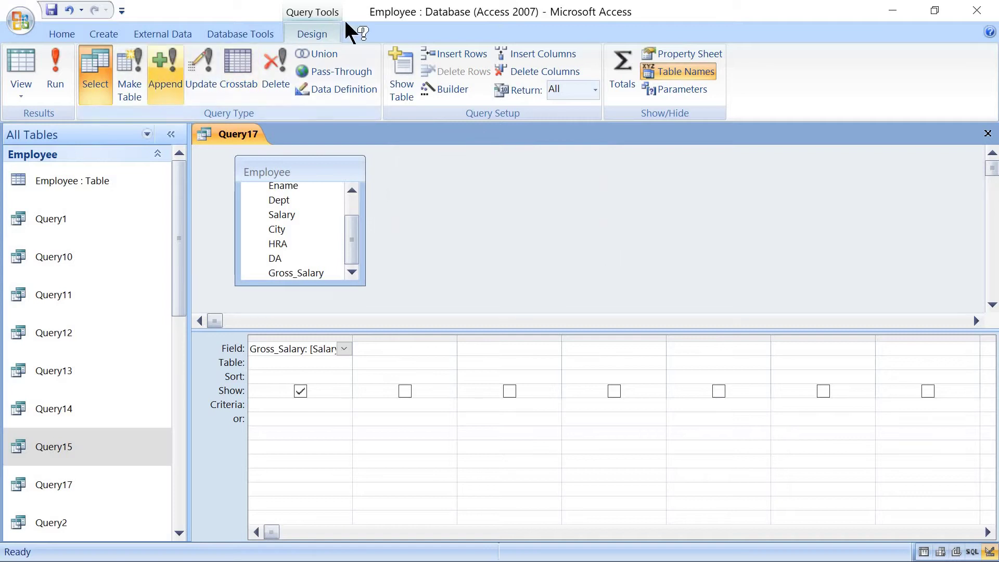
pyautogui.click(54, 78)
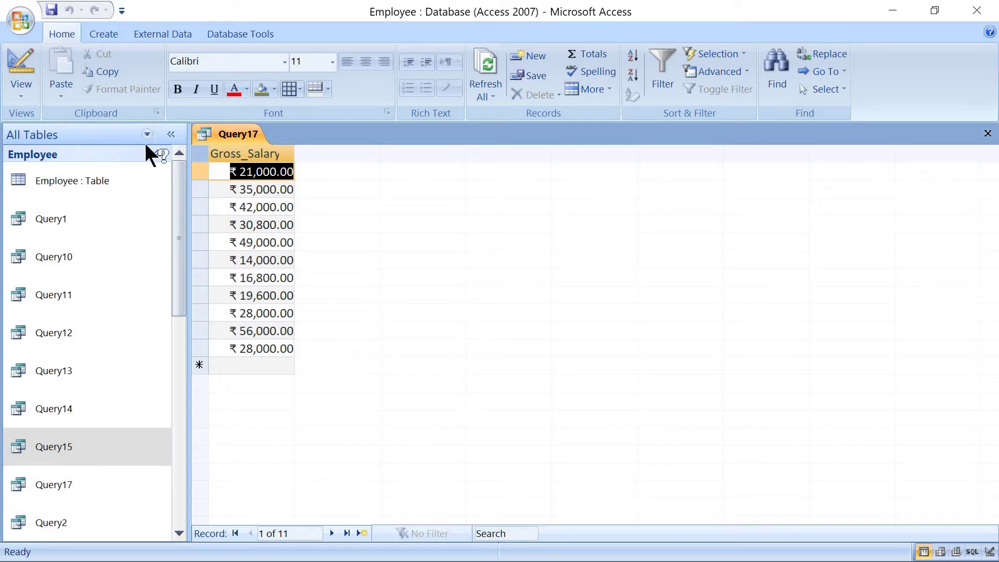
# In design view, add Eno, Ename, Dept and City as columns two to five, then rerun the query
pyautogui.click(15, 67)
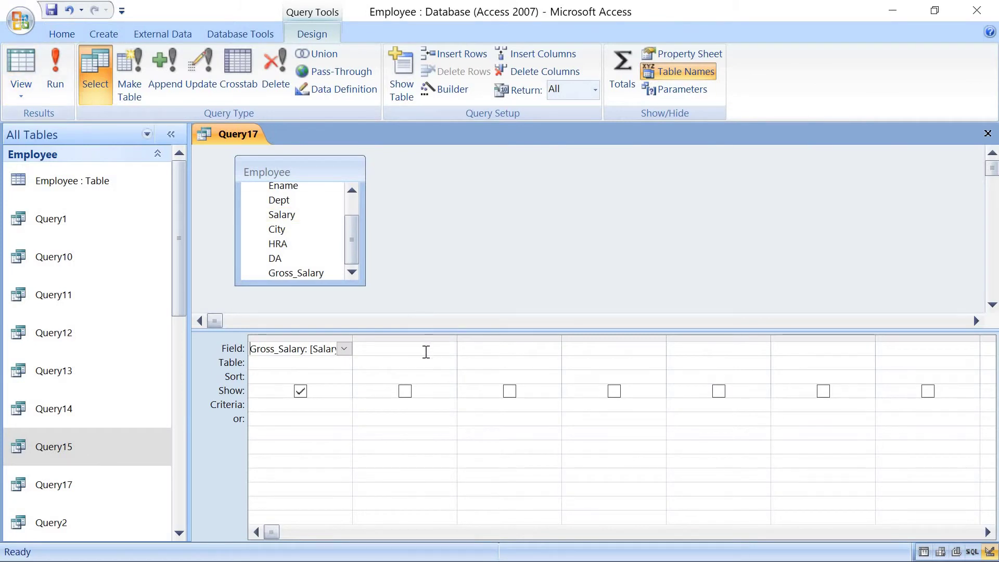
pyautogui.write('+[')
pyautogui.click(352, 211)
pyautogui.doubleClick(323, 202)
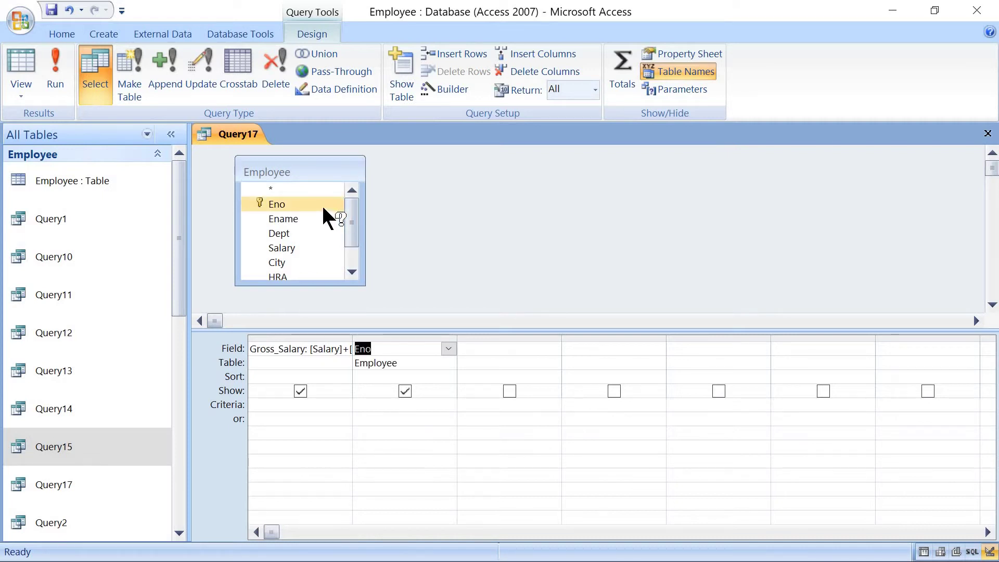
pyautogui.click(319, 215)
pyautogui.doubleClick(319, 215)
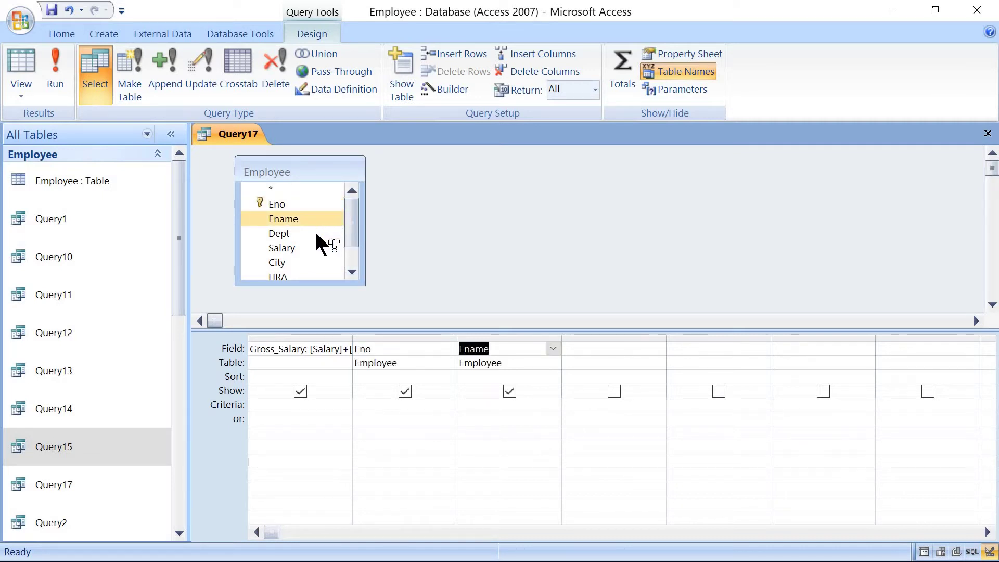
pyautogui.click(314, 230)
pyautogui.doubleClick(314, 230)
pyautogui.click(311, 260)
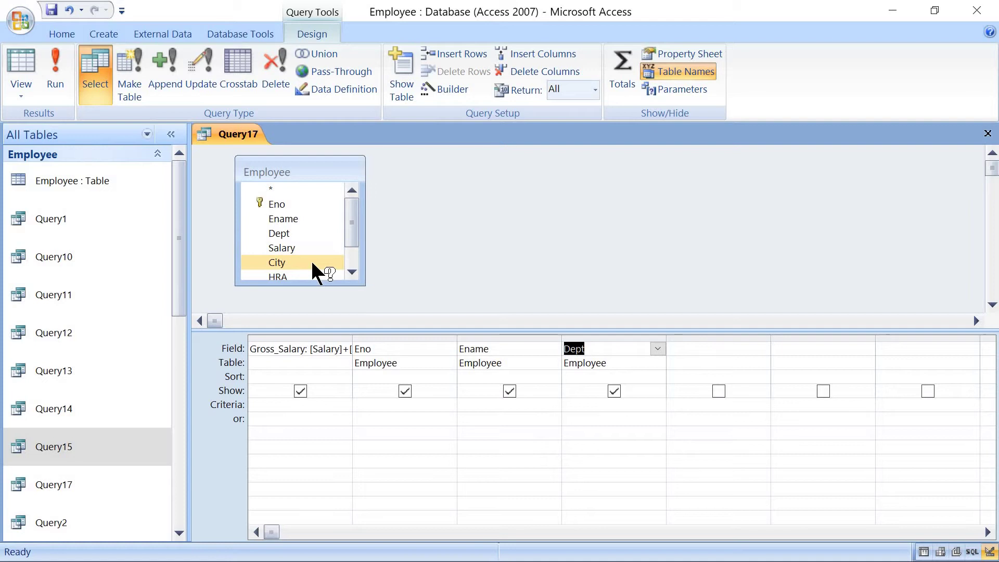
pyautogui.doubleClick(310, 259)
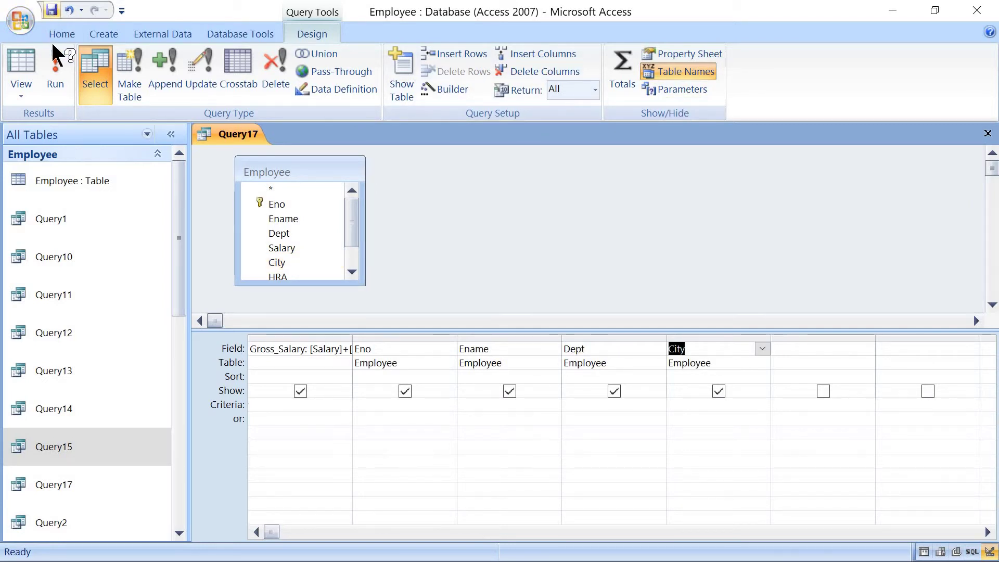
pyautogui.click(54, 58)
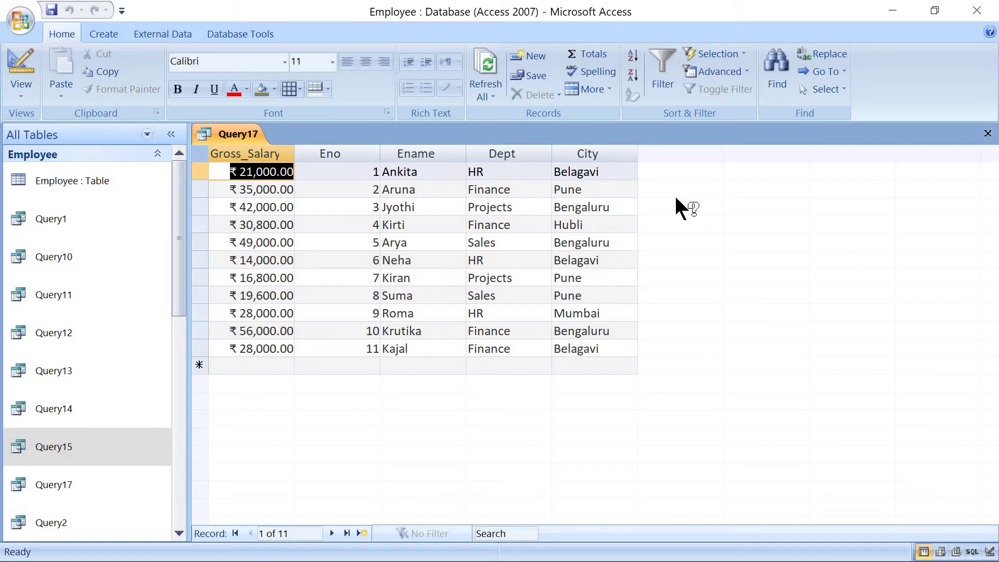
# Open the Employee table to check its data, close it, and switch to the PowerPoint slide
pyautogui.click(99, 181)
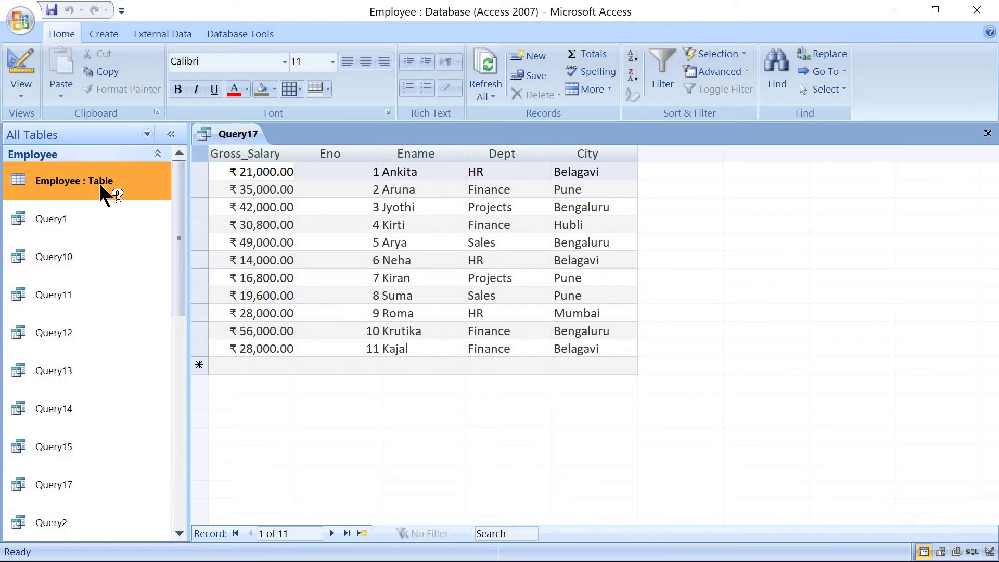
pyautogui.doubleClick(99, 181)
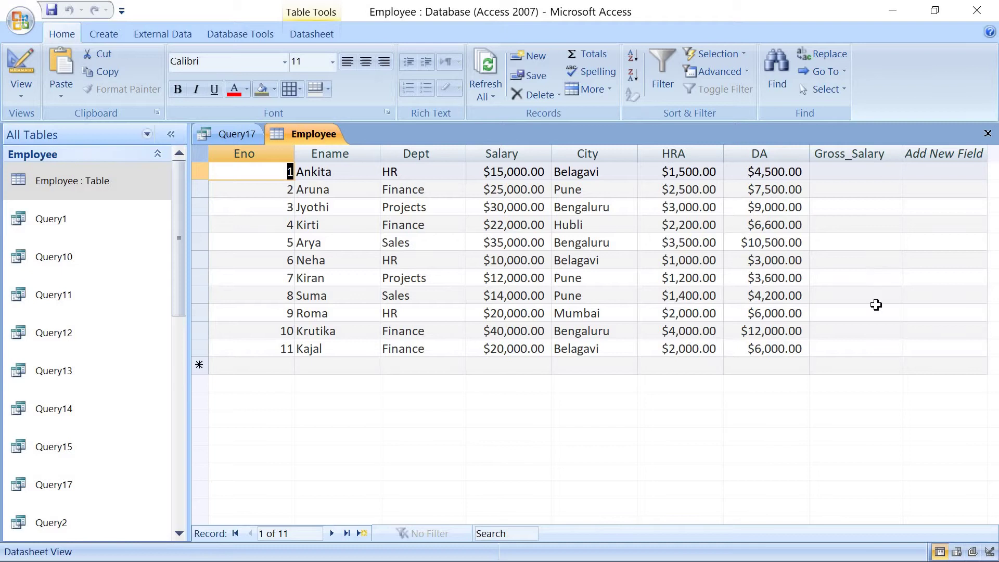
pyautogui.rightClick(311, 134)
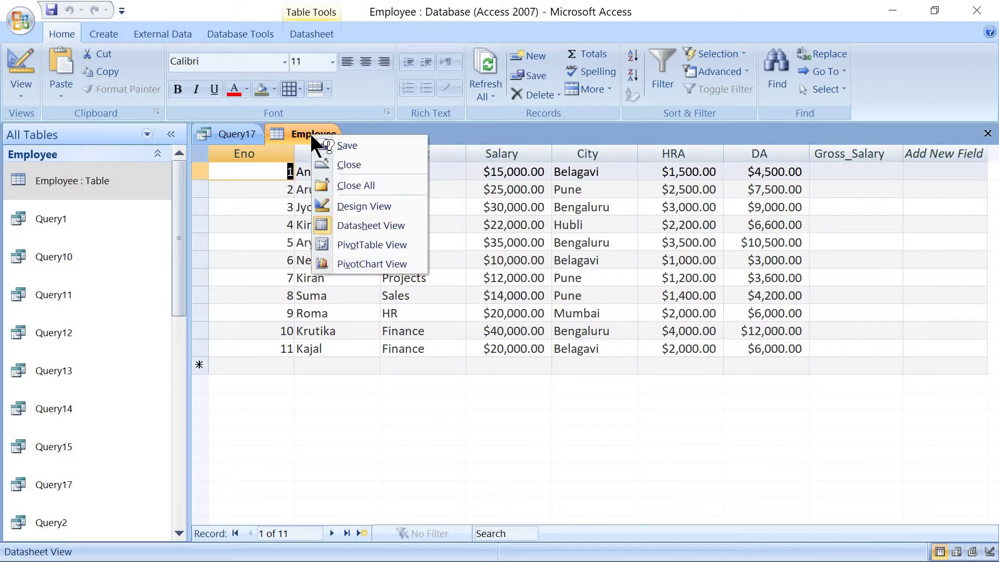
pyautogui.click(341, 164)
pyautogui.hotkey('alt', 'Tab')
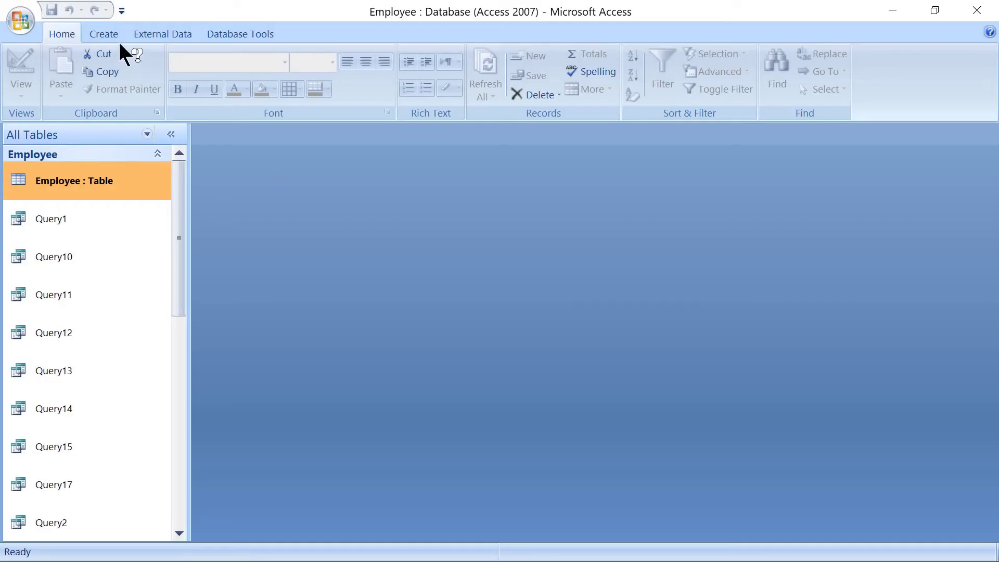
# Create a new query design with the Employee table and a taller design grid
pyautogui.click(109, 31)
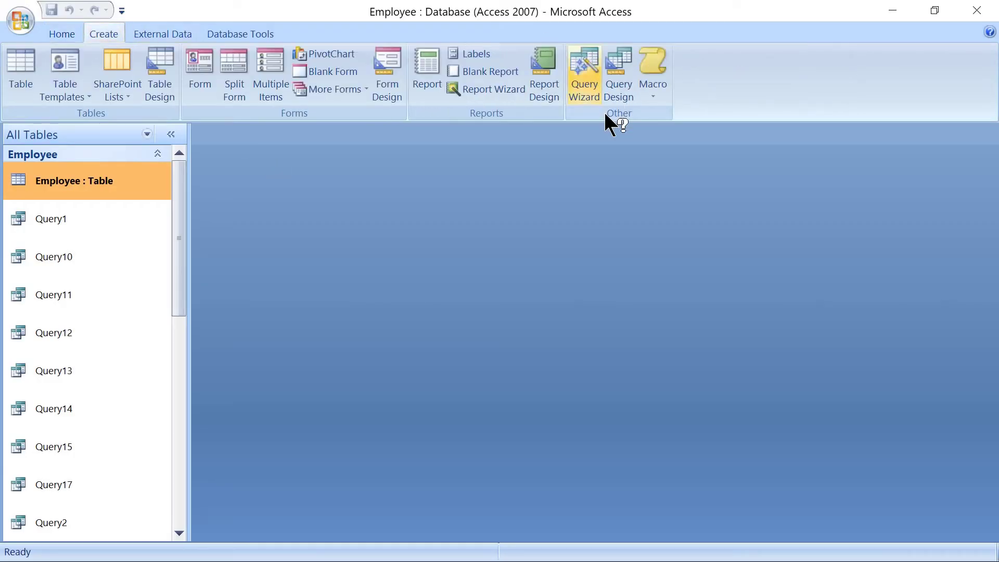
pyautogui.click(615, 81)
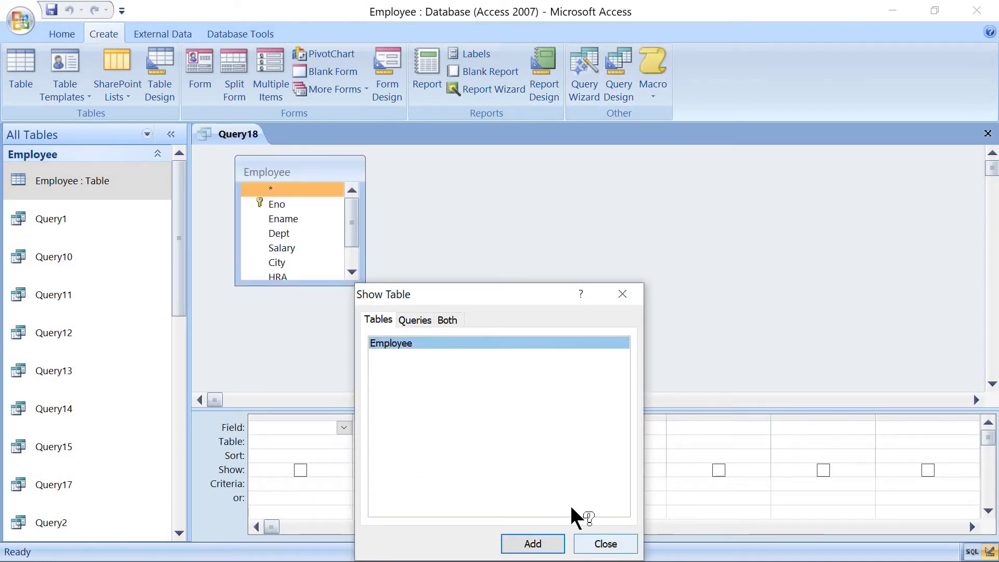
pyautogui.click(598, 543)
pyautogui.moveTo(538, 409); pyautogui.dragTo(526, 329)
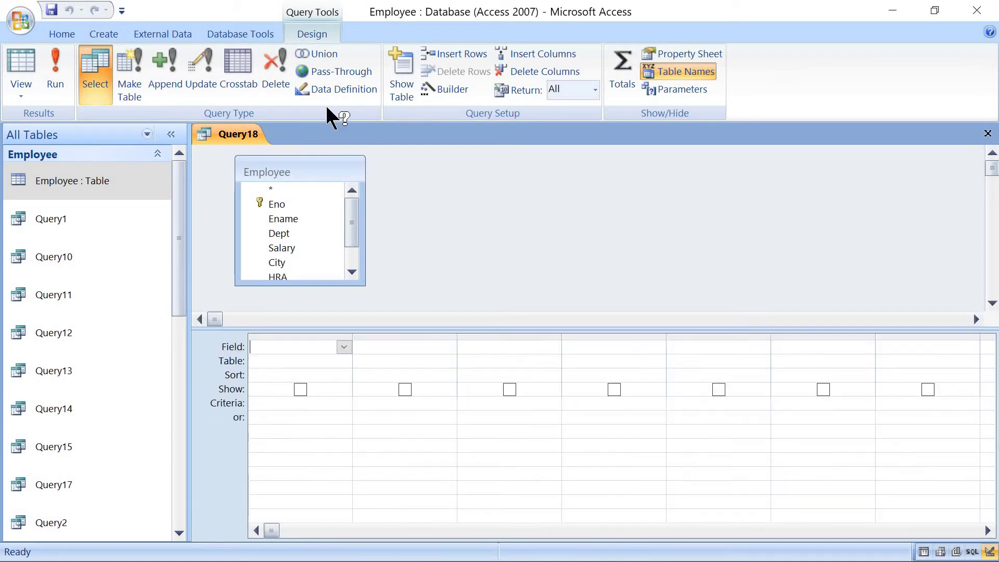
# Change the query type to Update, add Gross_Salary, and set its Update To value to [Salary]+[HRA]+[DA]
pyautogui.click(195, 57)
pyautogui.click(352, 270)
pyautogui.click(352, 269)
pyautogui.click(326, 270)
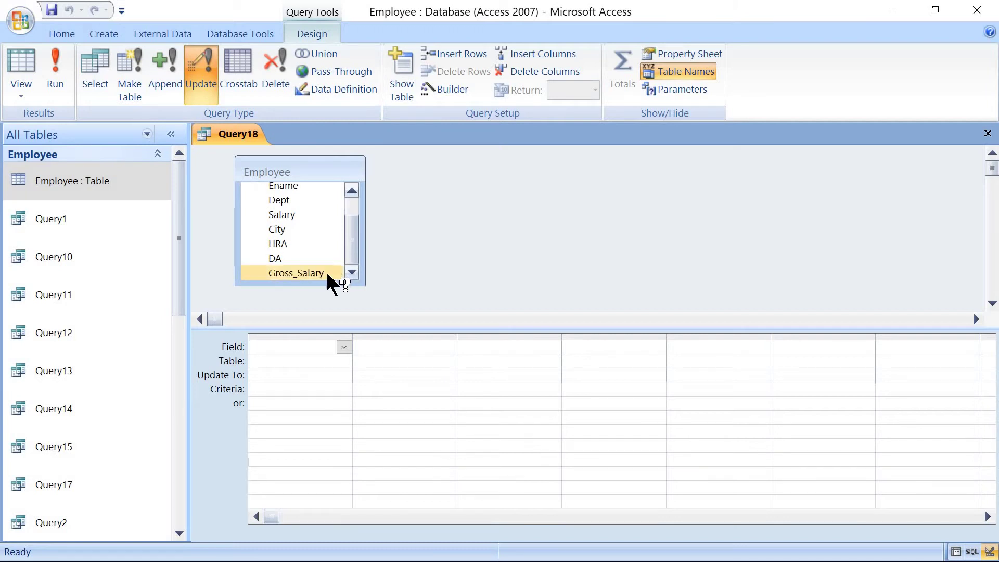
pyautogui.doubleClick(326, 270)
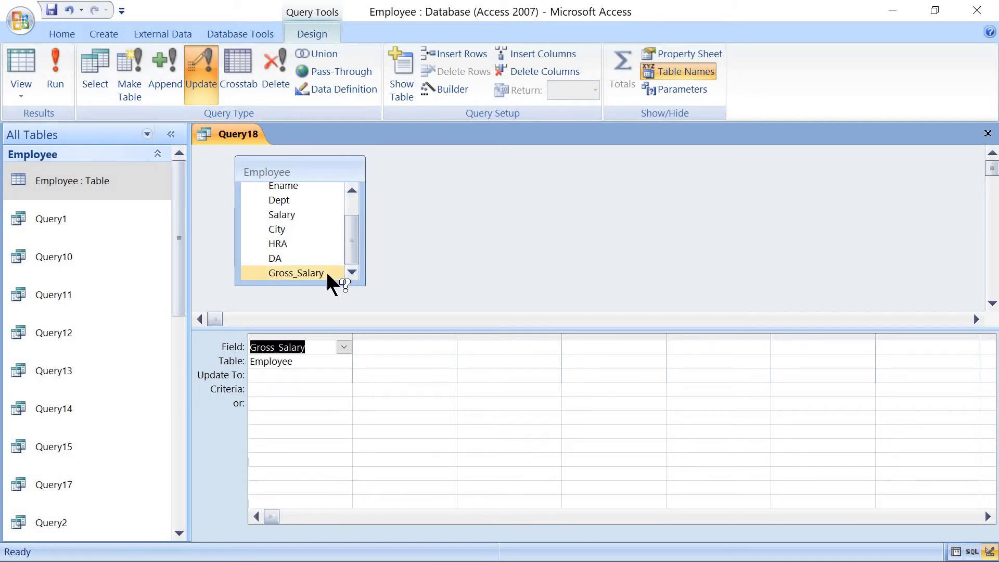
pyautogui.click(291, 390)
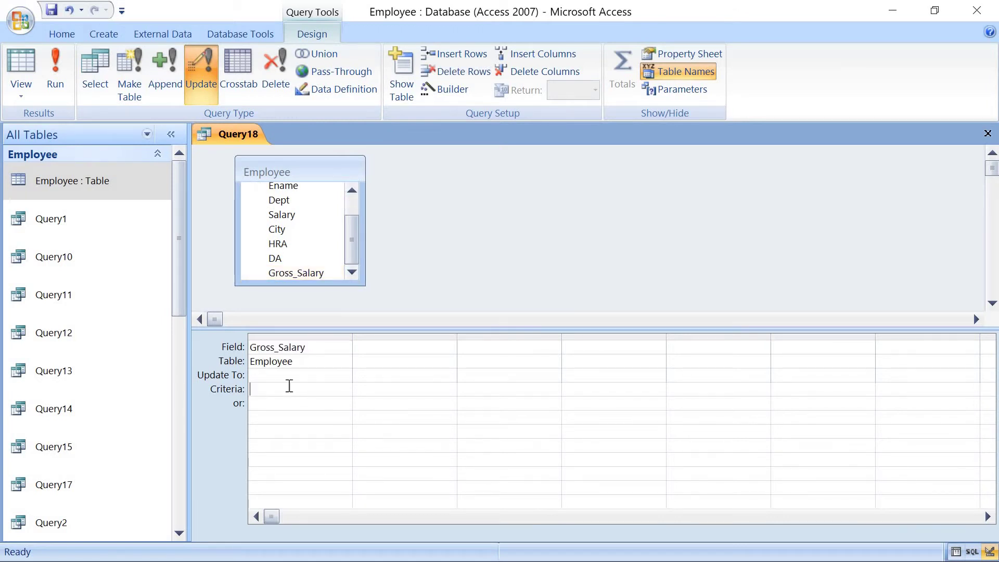
pyautogui.click(288, 375)
pyautogui.write('[S')
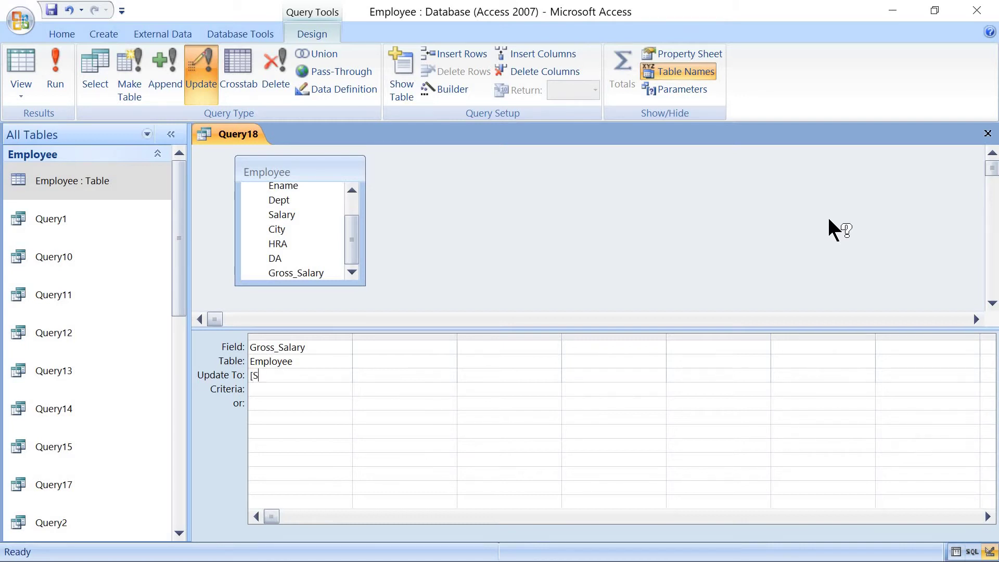
pyautogui.write('alary]+[HRA]+[DA]')
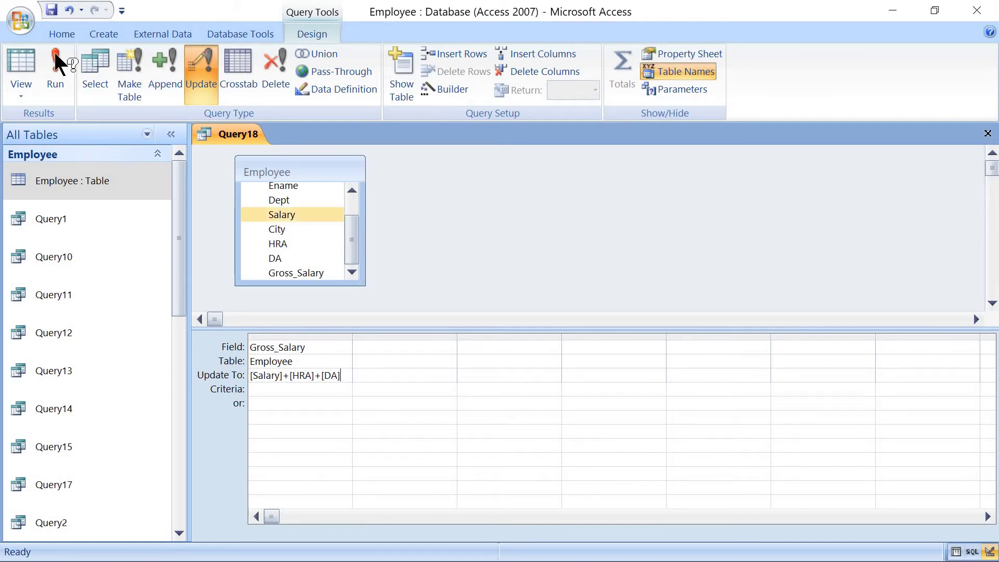
# Save the update query with the name Query18
pyautogui.click(51, 10)
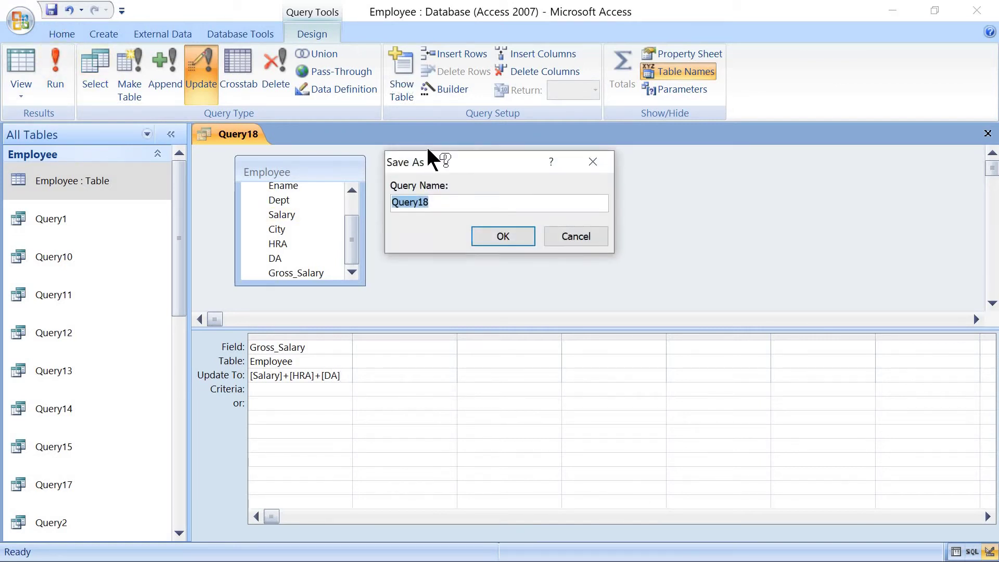
pyautogui.click(446, 201)
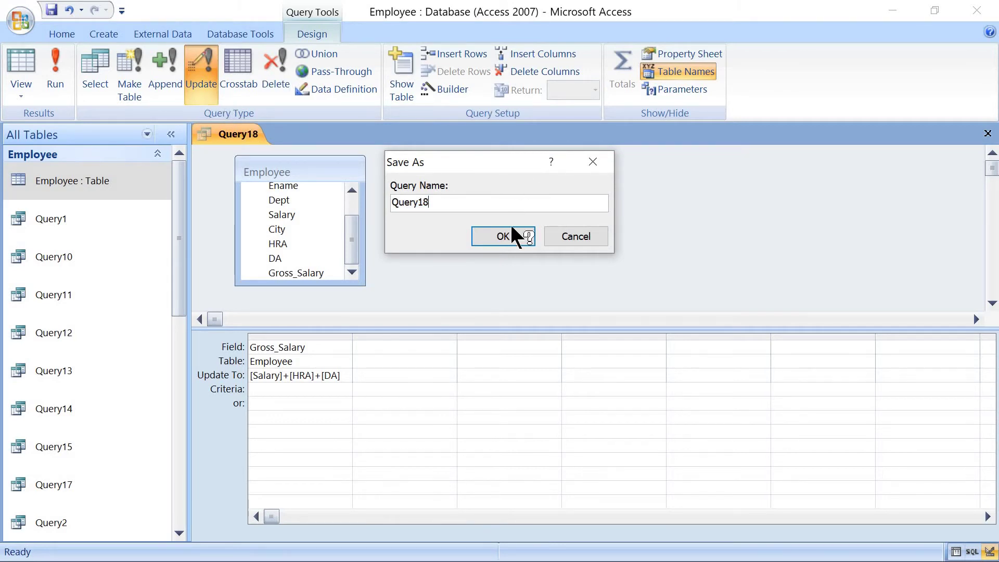
pyautogui.click(504, 240)
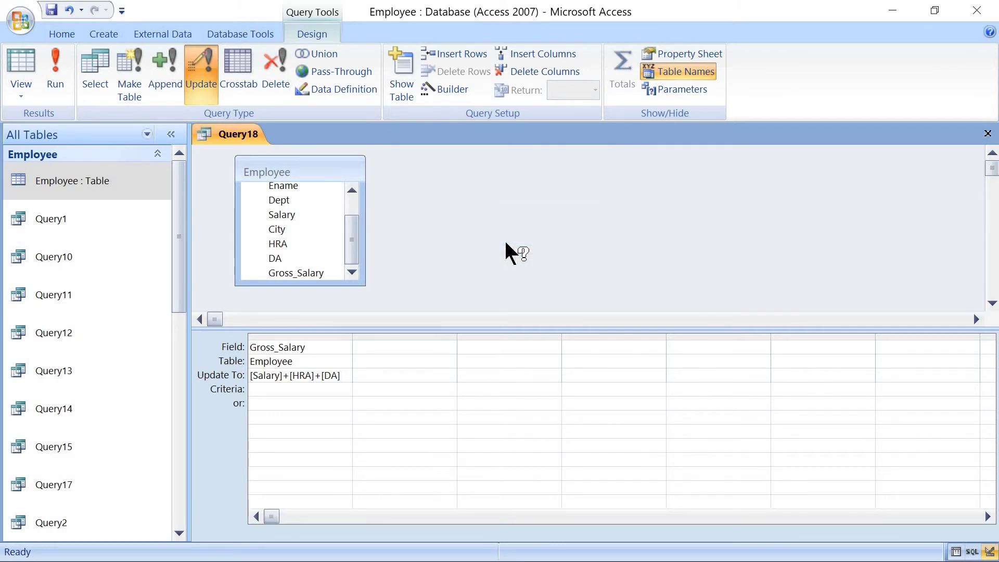
pyautogui.moveTo(181, 296); pyautogui.dragTo(170, 505)
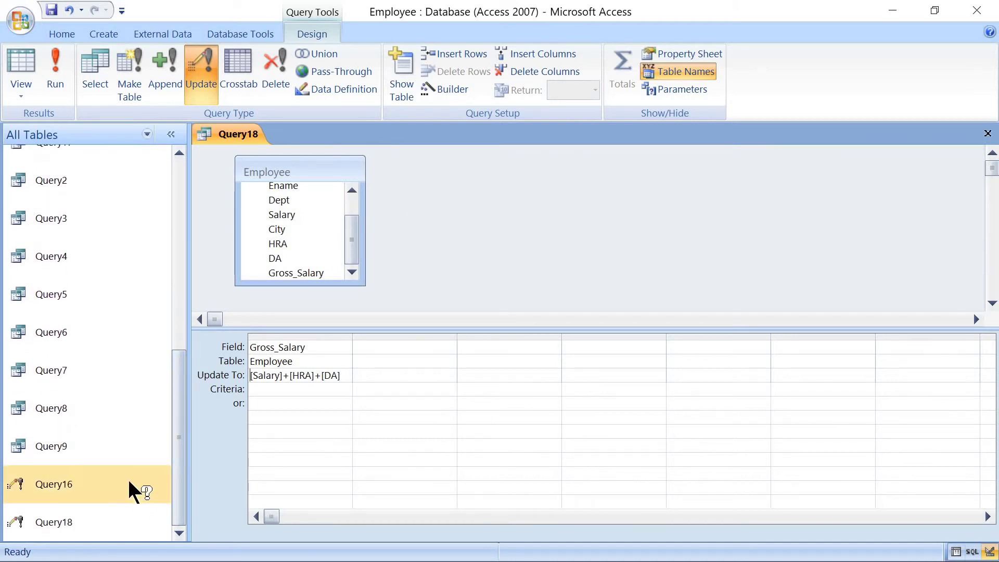
pyautogui.scroll(1, 130, 483)
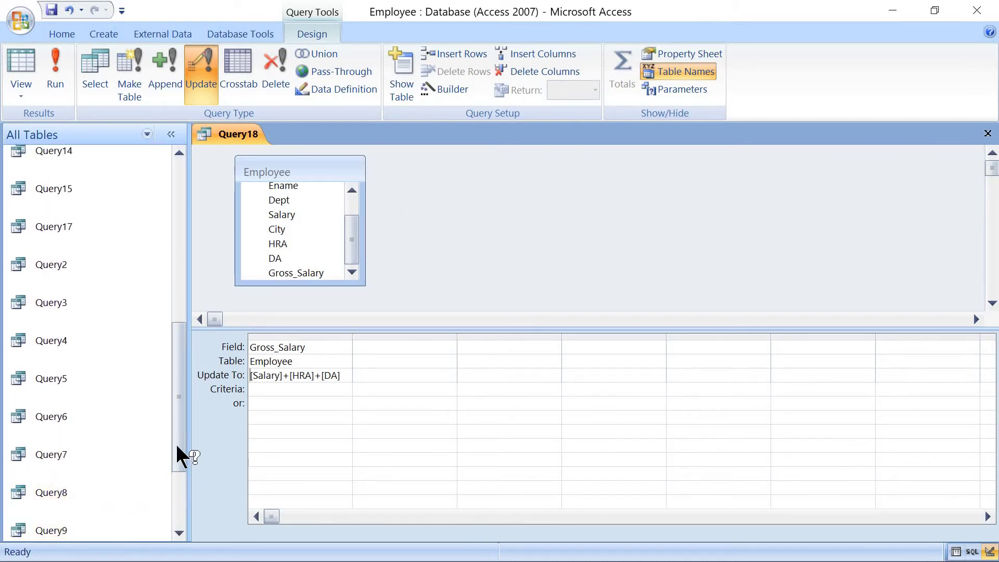
# Run Query18 and accept the prompt to update Gross_Salary in all 11 rows
pyautogui.click(176, 503)
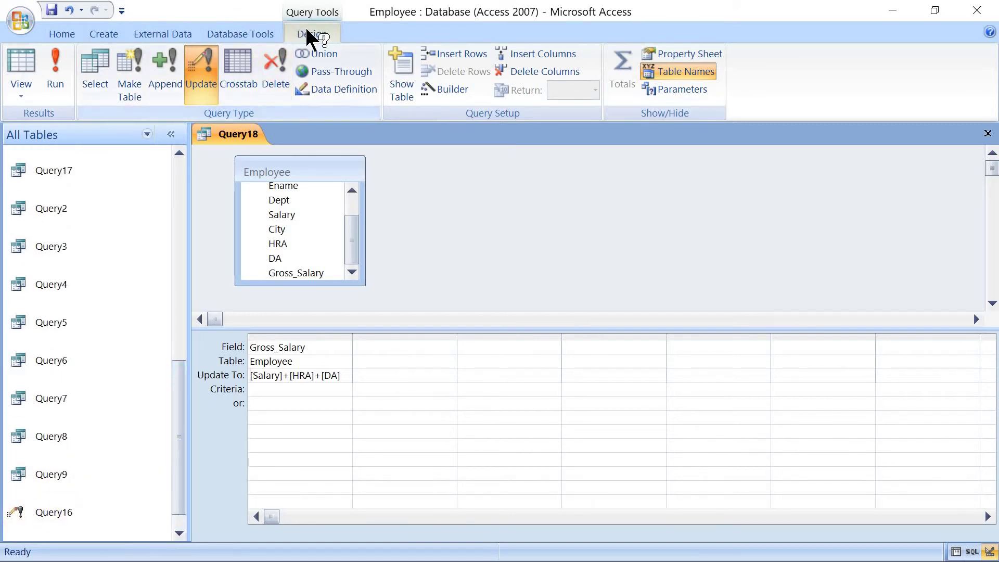
pyautogui.click(55, 84)
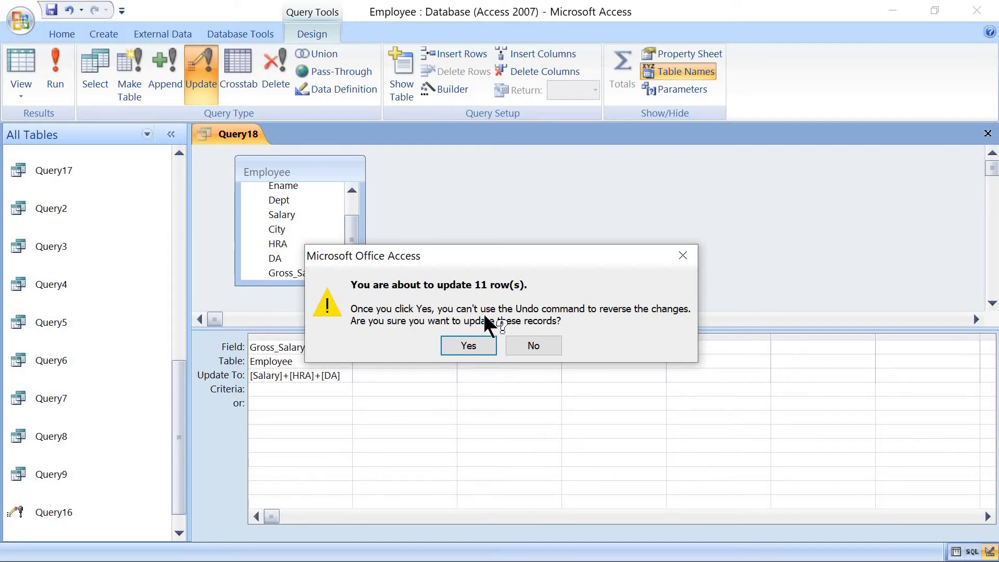
pyautogui.click(471, 345)
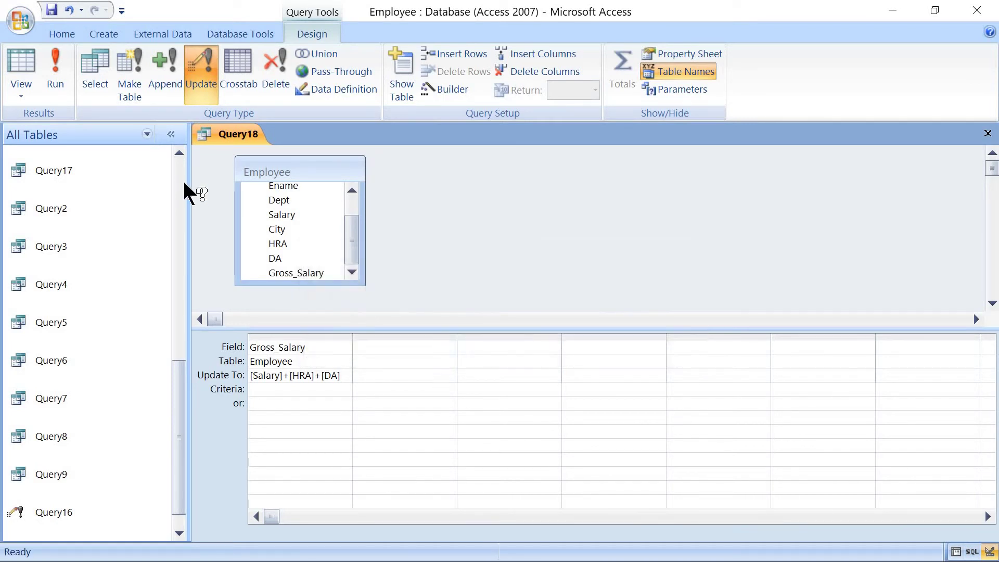
pyautogui.moveTo(181, 395); pyautogui.dragTo(147, 176)
# Open the Employee table, show the task 18 slide on renaming Neha to Riya, and return to Access
pyautogui.click(140, 176)
pyautogui.doubleClick(139, 177)
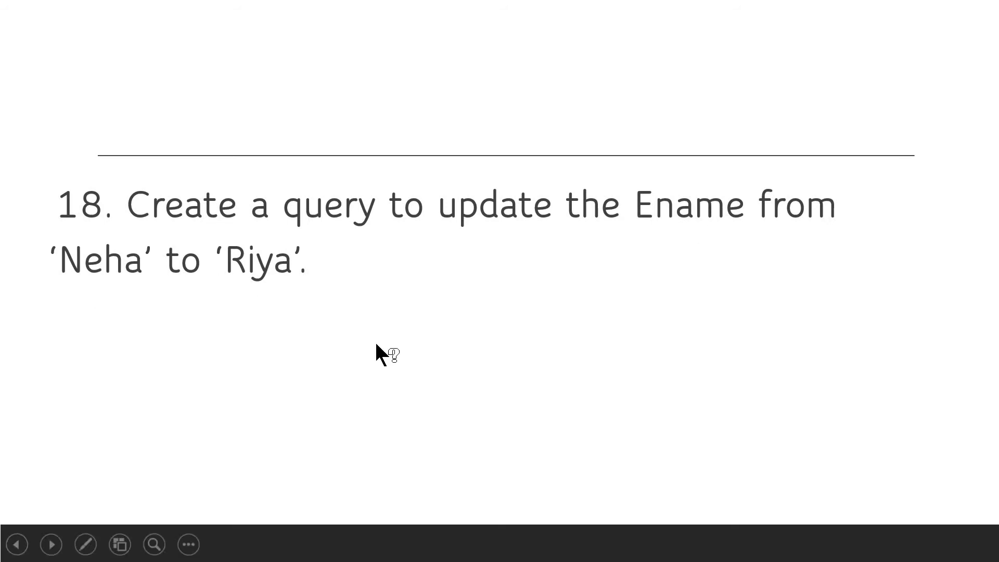
pyautogui.hotkey('alt', 'Tab')
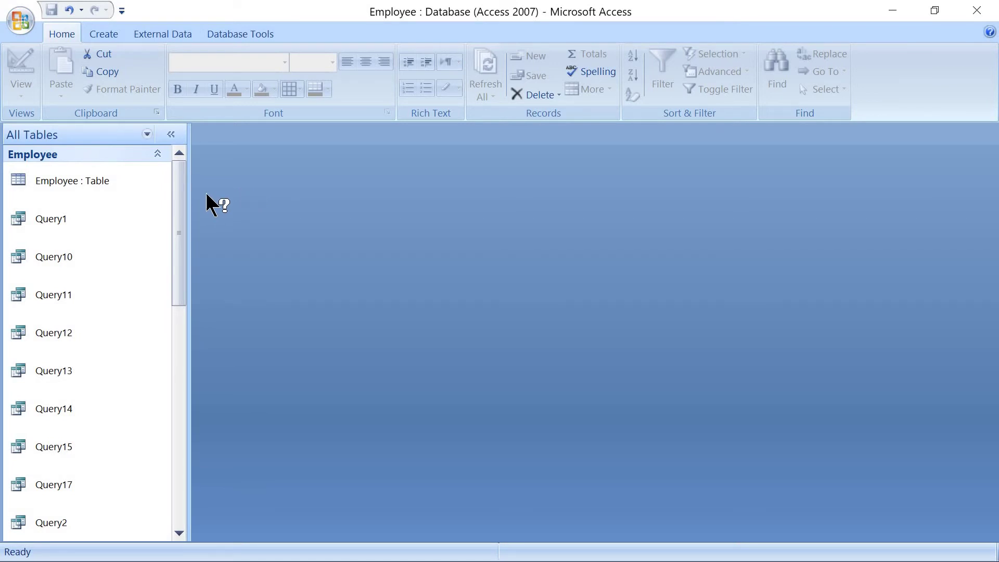
pyautogui.doubleClick(147, 182)
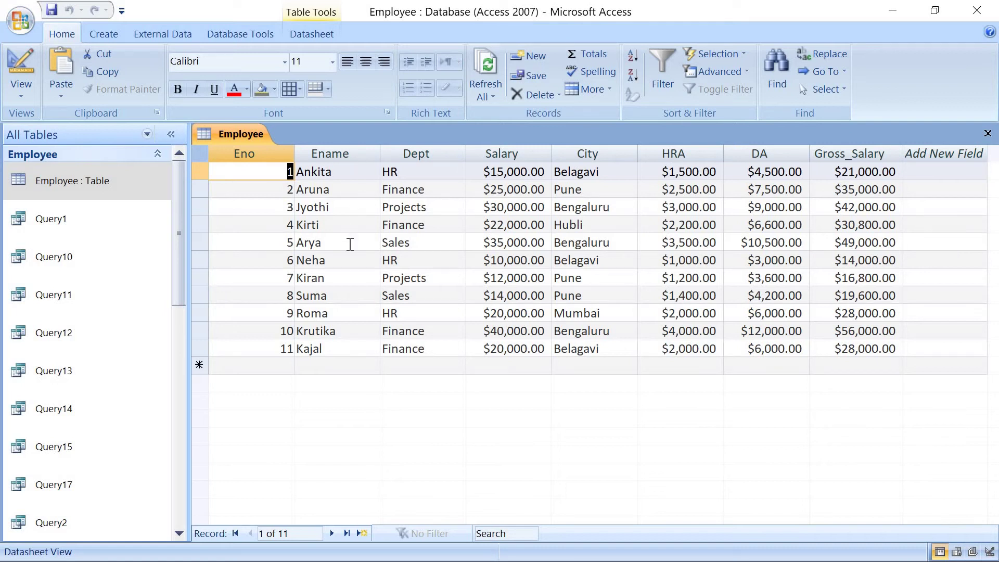
pyautogui.click(348, 259)
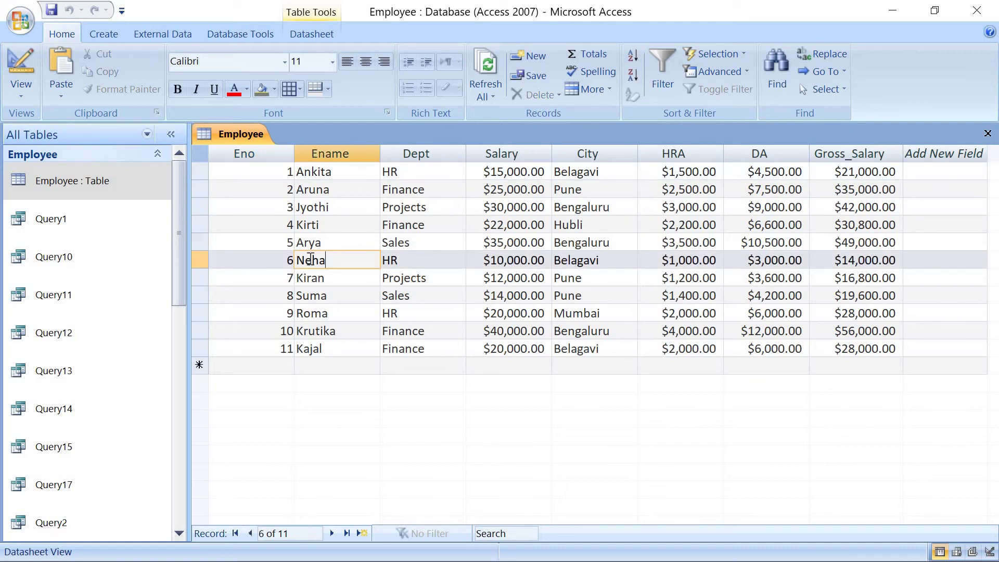
pyautogui.click(276, 260)
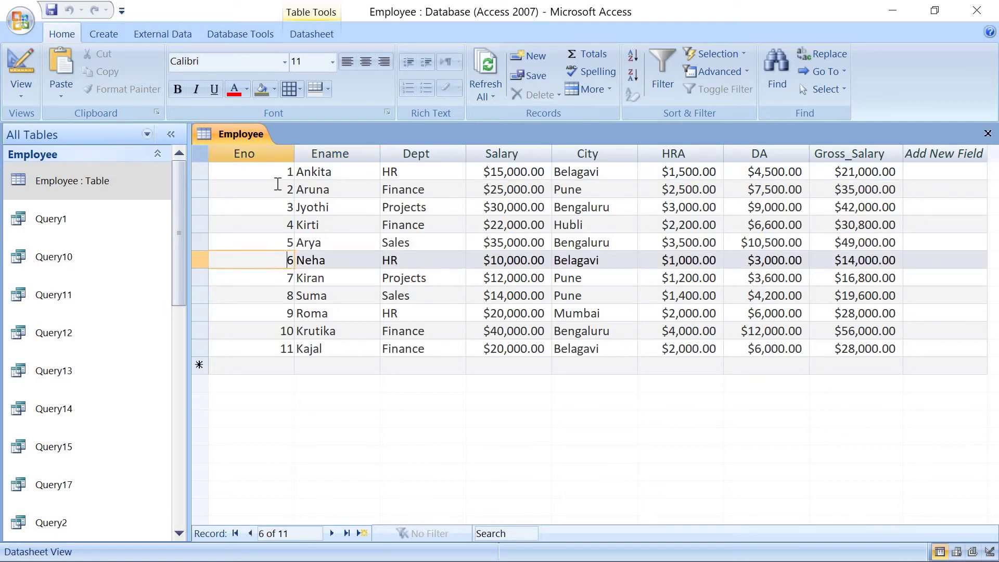
pyautogui.rightClick(246, 136)
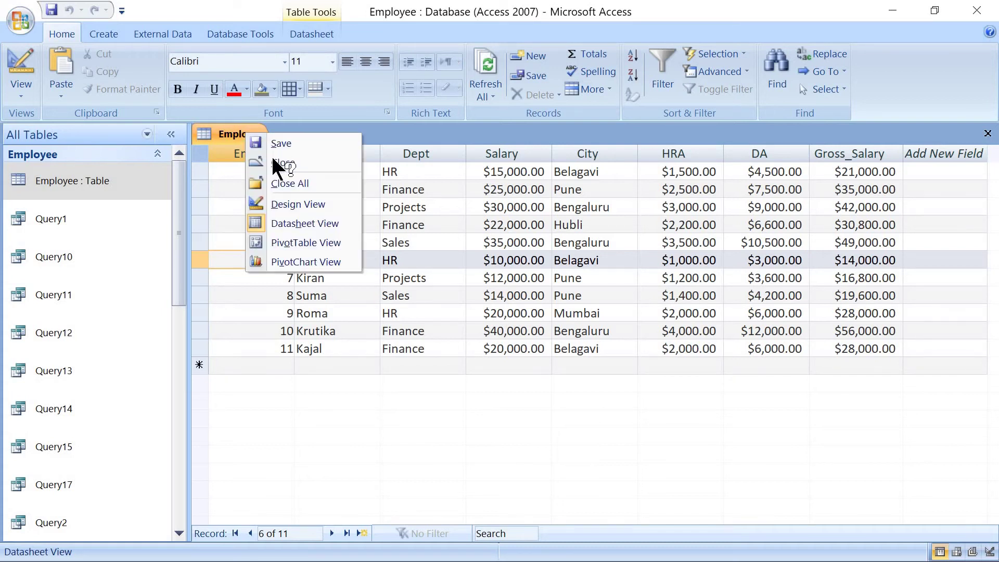
pyautogui.click(274, 161)
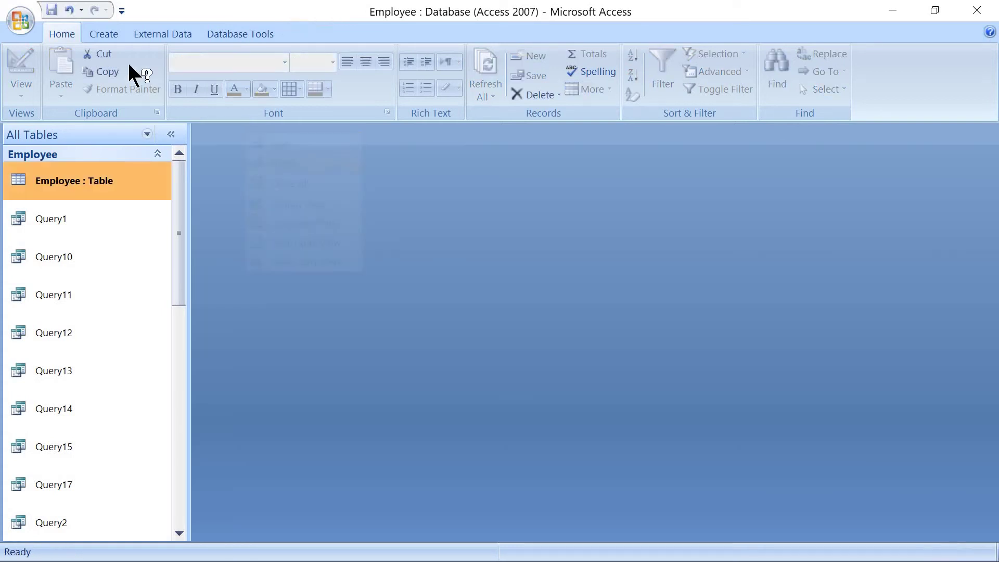
# Start a new update query on the Employee table with the Ename field in the grid
pyautogui.click(111, 35)
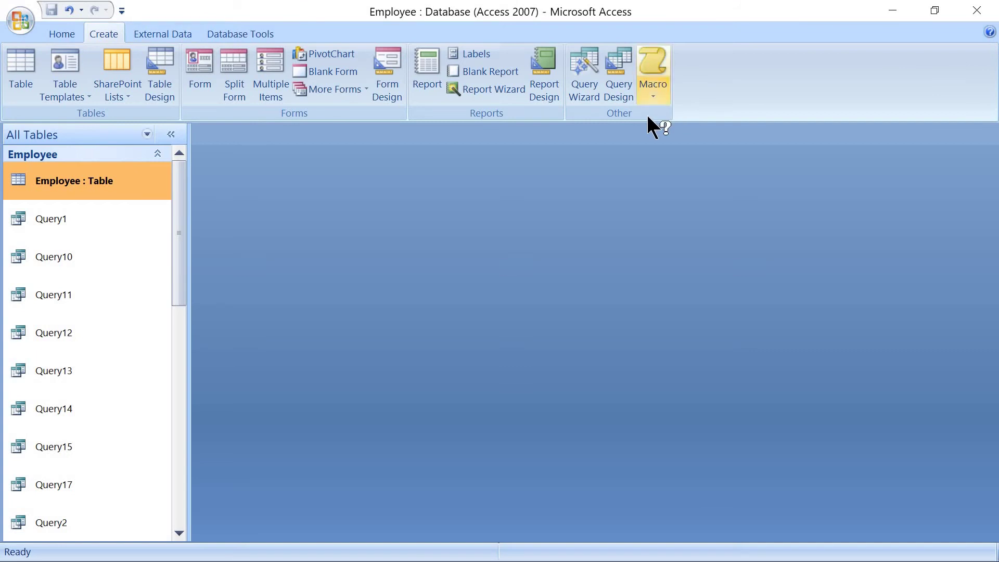
pyautogui.click(616, 92)
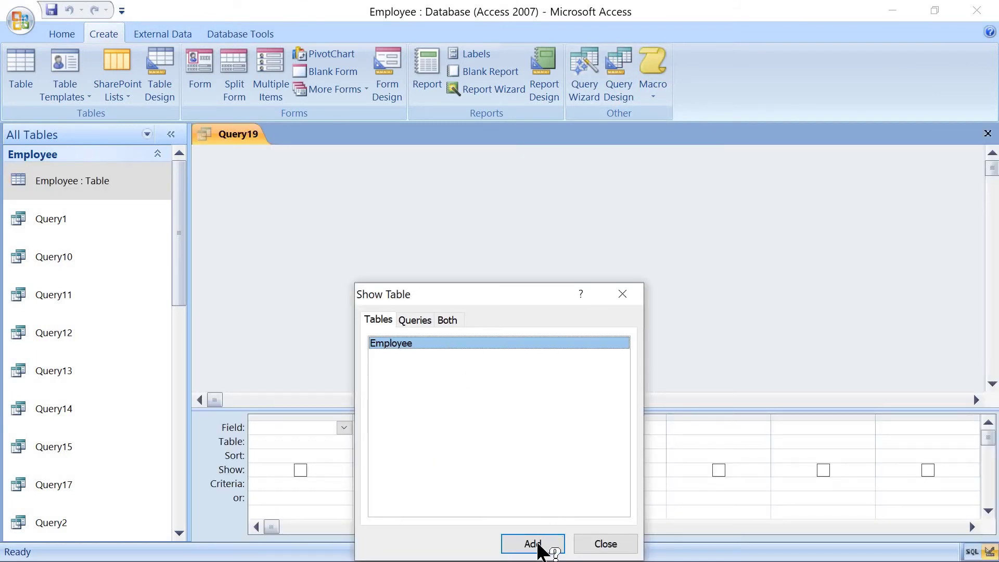
pyautogui.click(542, 544)
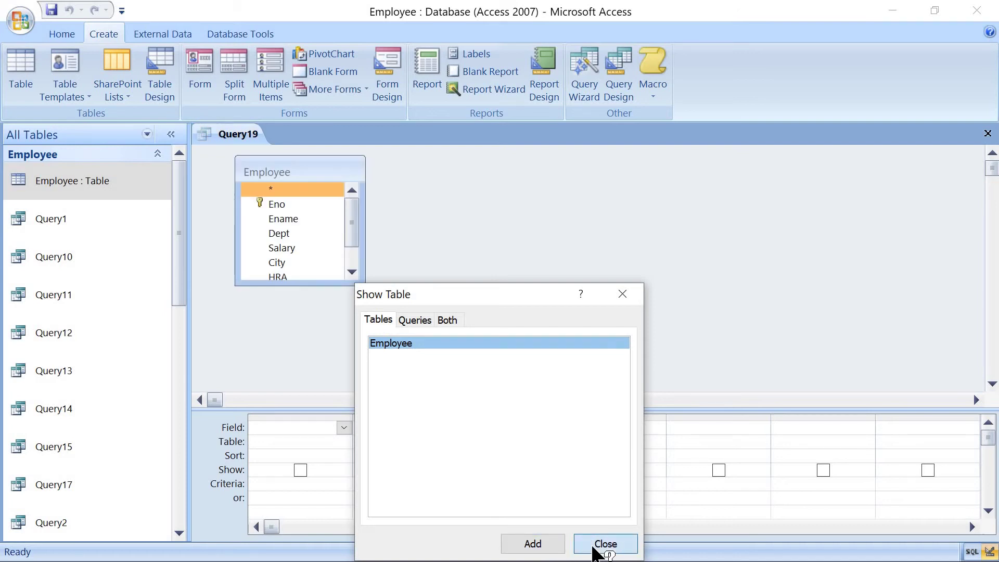
pyautogui.click(594, 545)
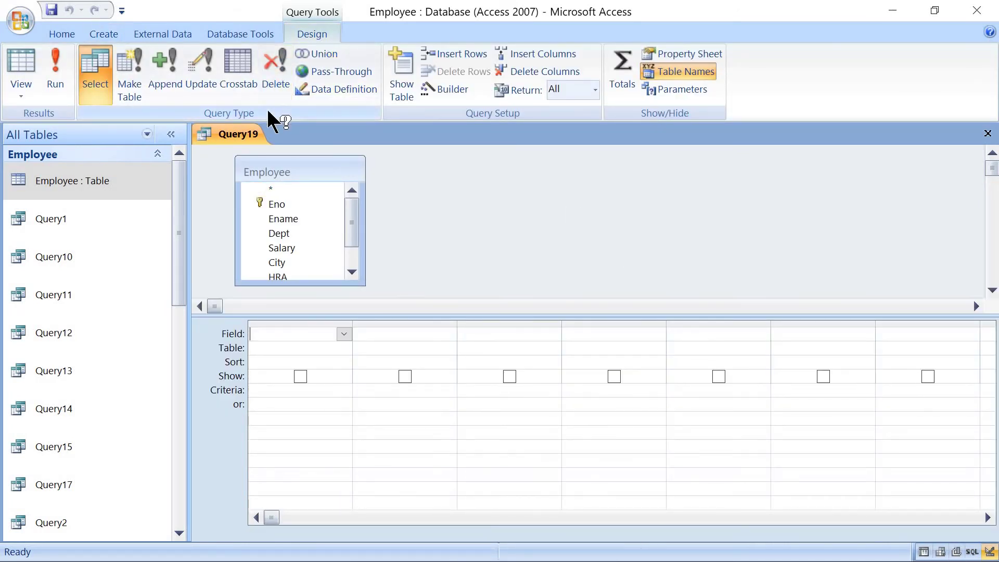
pyautogui.click(201, 78)
pyautogui.click(281, 206)
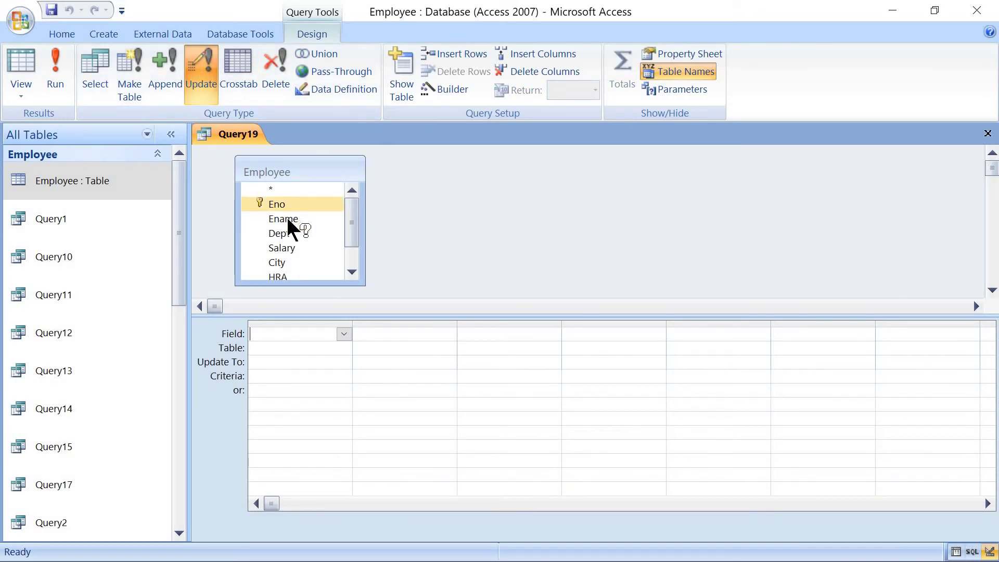
pyautogui.click(288, 219)
pyautogui.moveTo(298, 228); pyautogui.dragTo(283, 335)
# Set the Ename criteria to Neha and Update To to Riya, then save the query
pyautogui.click(278, 382)
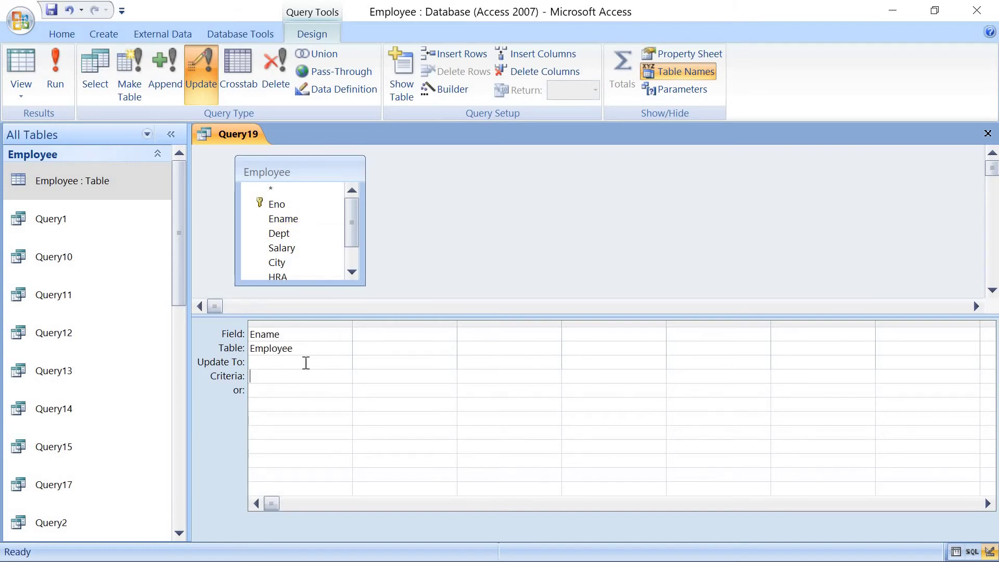
pyautogui.write('Neha')
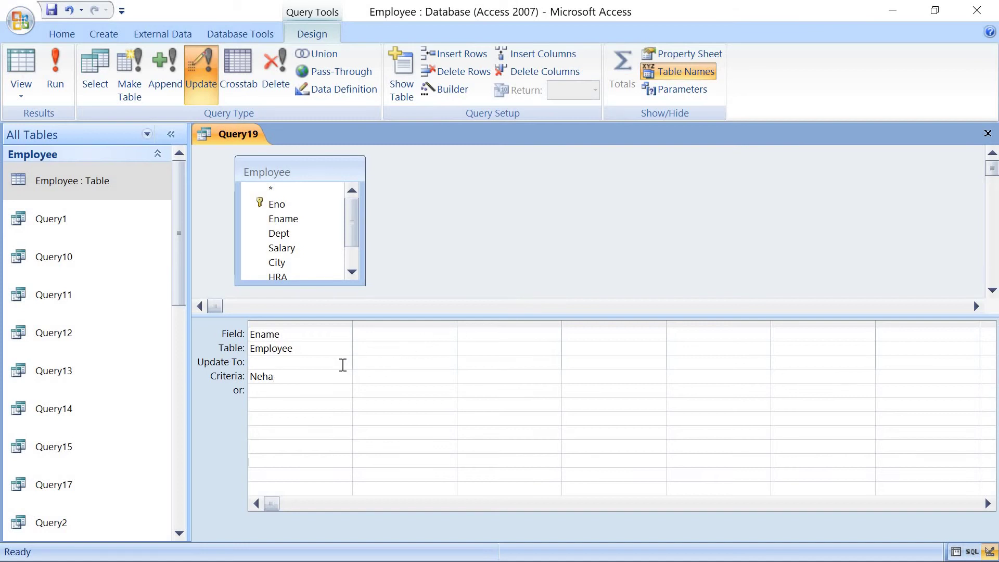
pyautogui.click(337, 364)
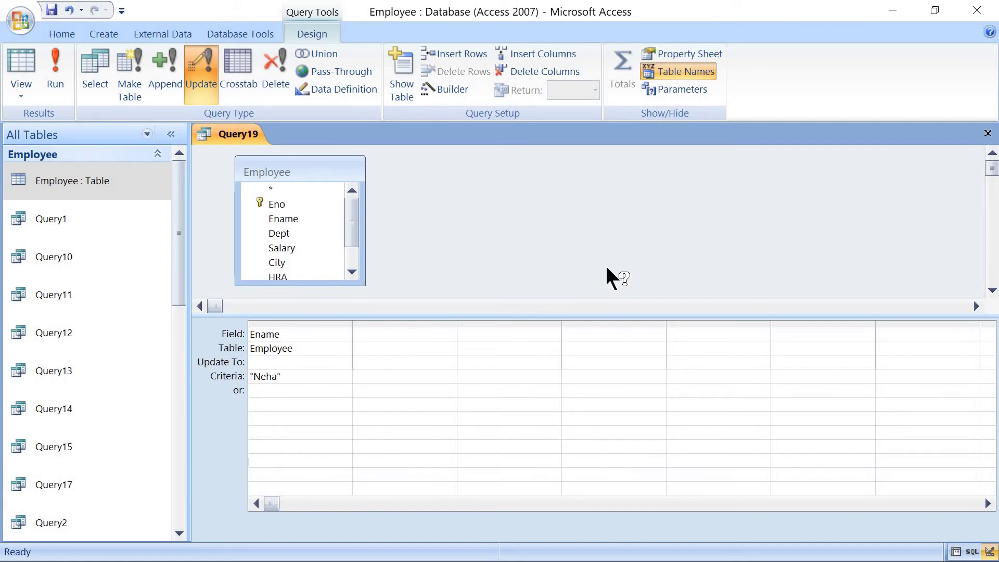
pyautogui.write('Riya')
pyautogui.click(51, 12)
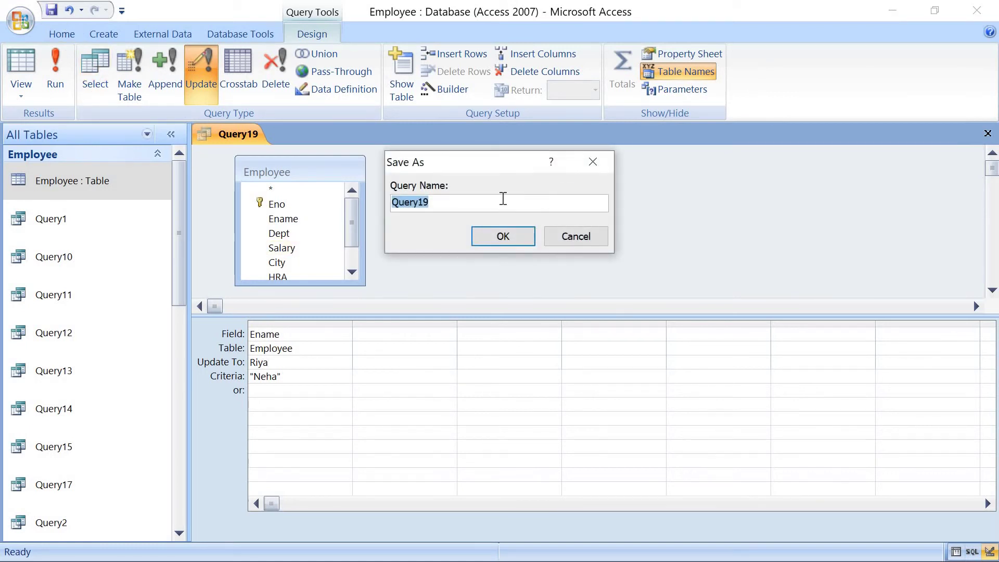
pyautogui.click(503, 197)
# Save the query as Query19 and run it, confirming the 1-row update
pyautogui.click(509, 238)
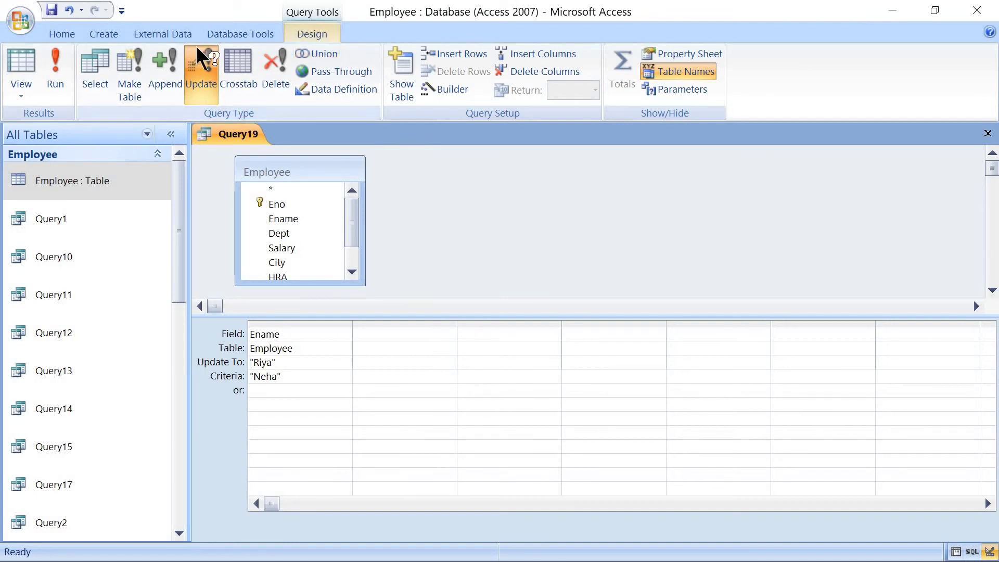
pyautogui.click(56, 86)
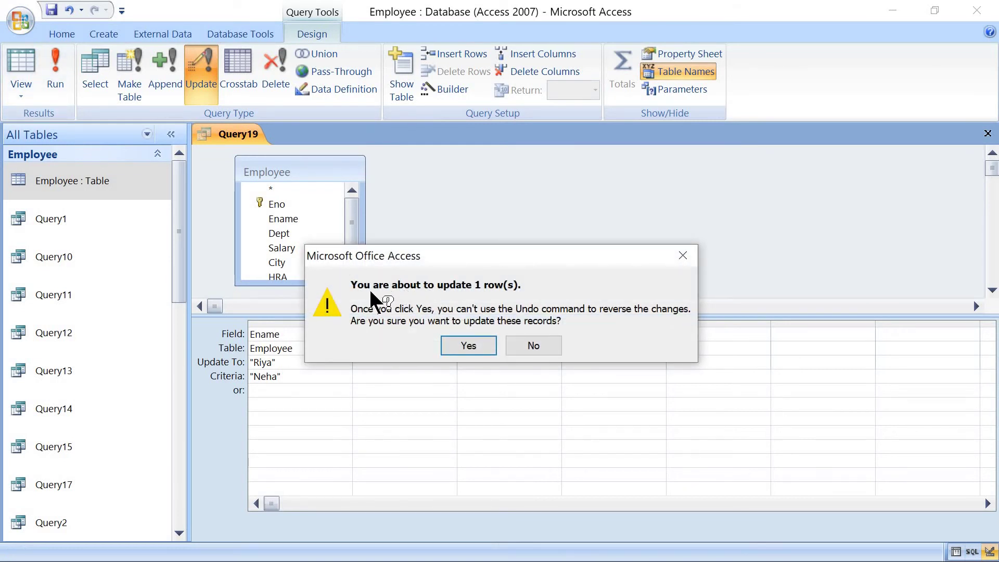
pyautogui.click(470, 347)
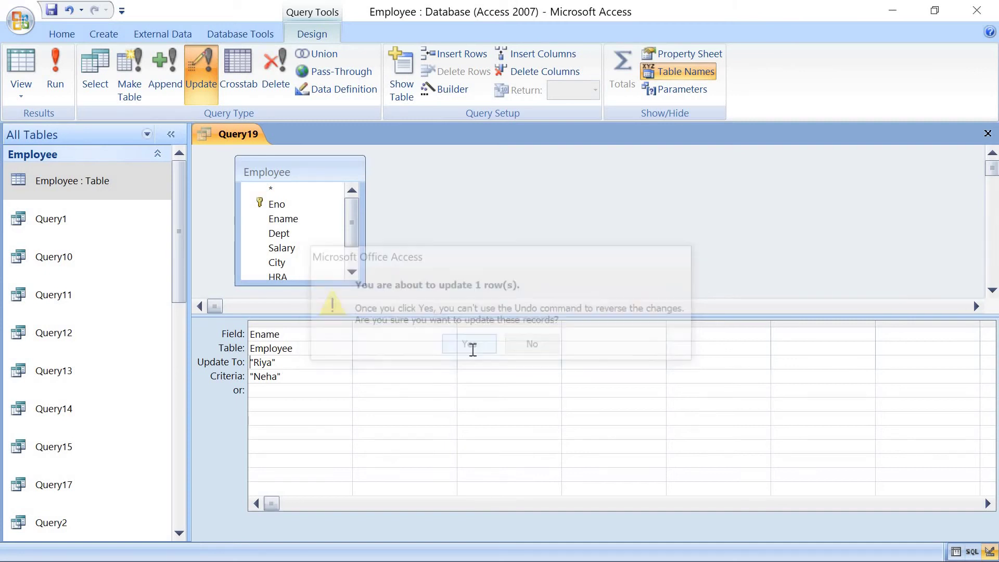
# Open the Employee table and select the record now named Riya
pyautogui.click(262, 219)
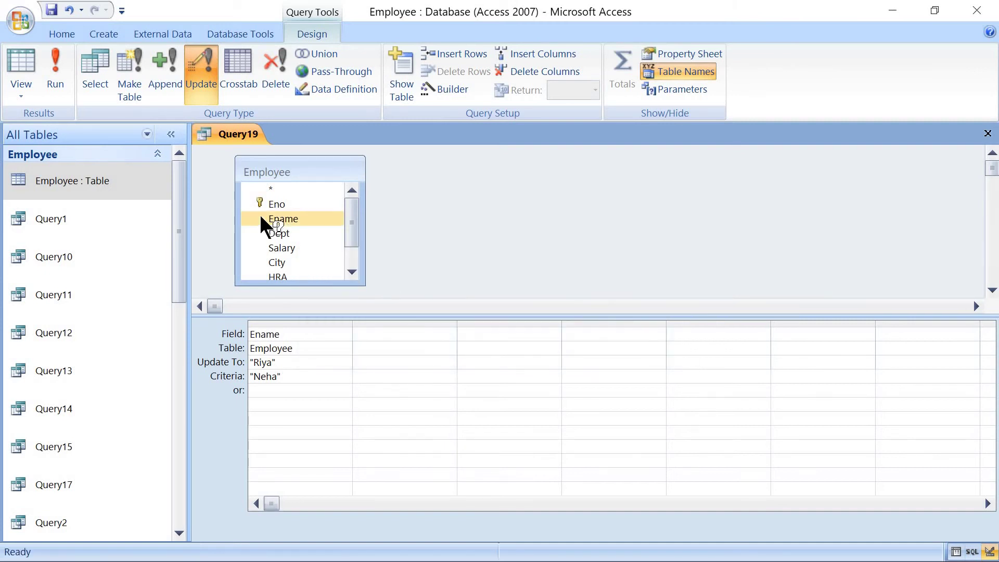
pyautogui.click(114, 179)
pyautogui.doubleClick(114, 179)
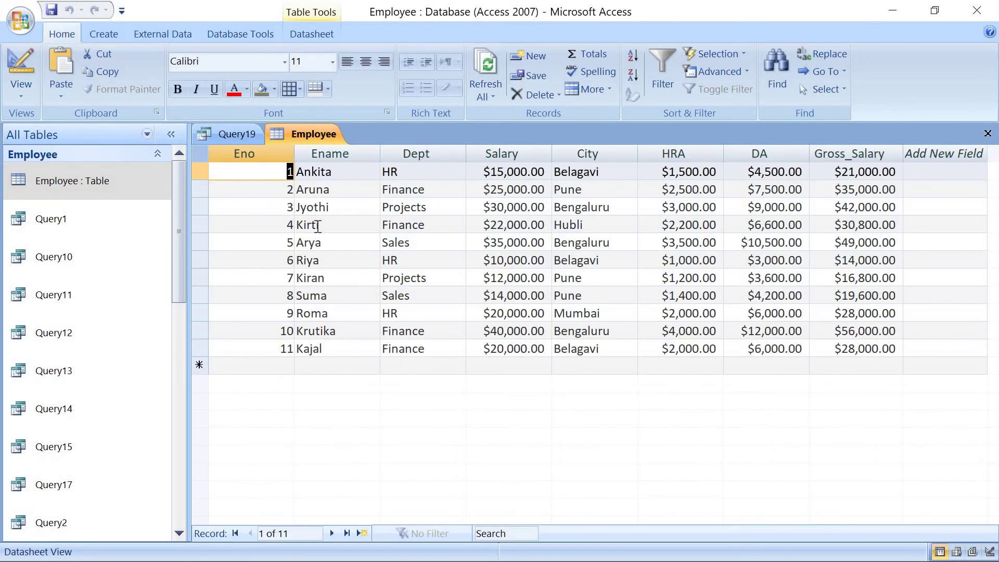
pyautogui.click(337, 261)
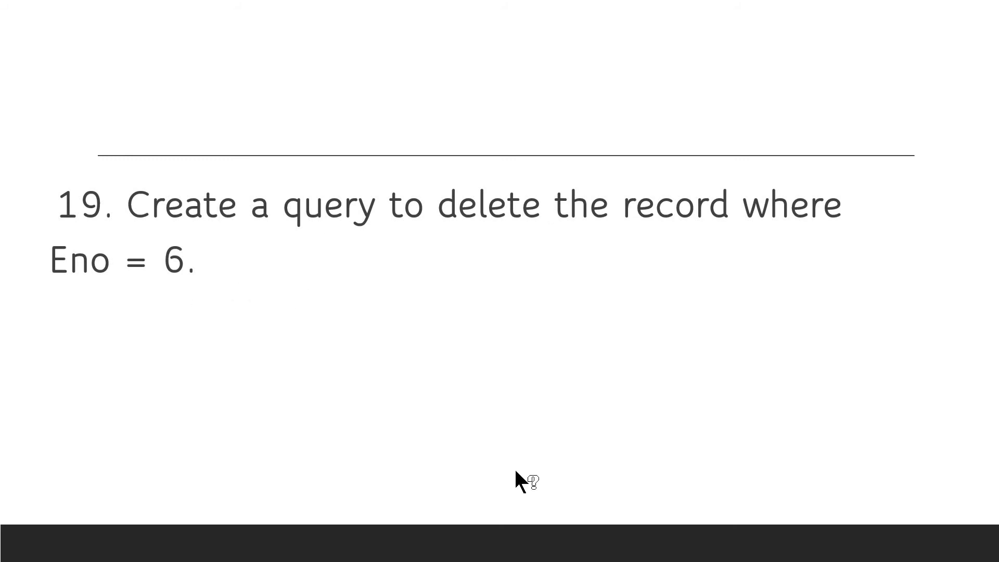
# Check that record 6 now reads Riya, then close the Employee table
pyautogui.hotkey('alt', 'Tab')
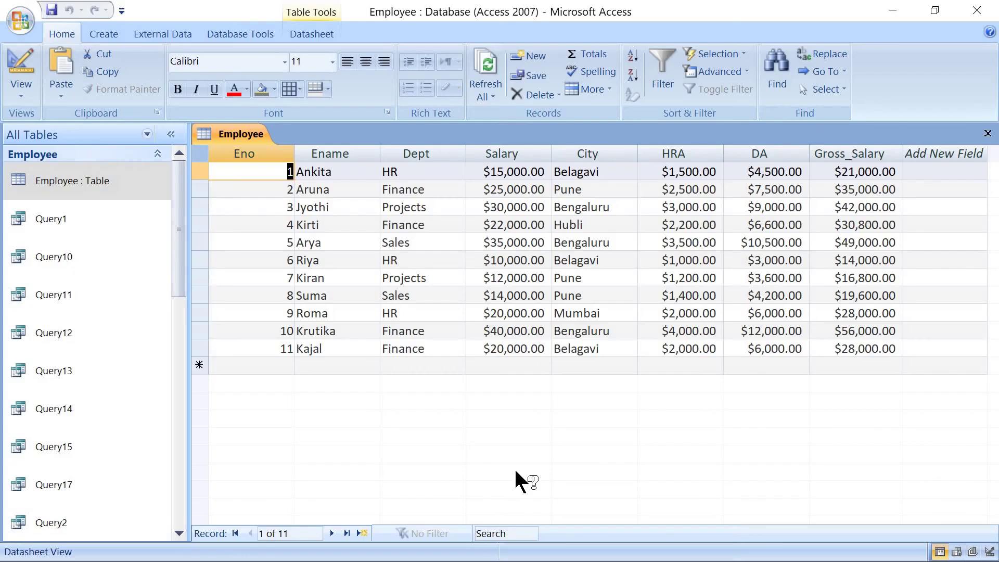
pyautogui.click(269, 259)
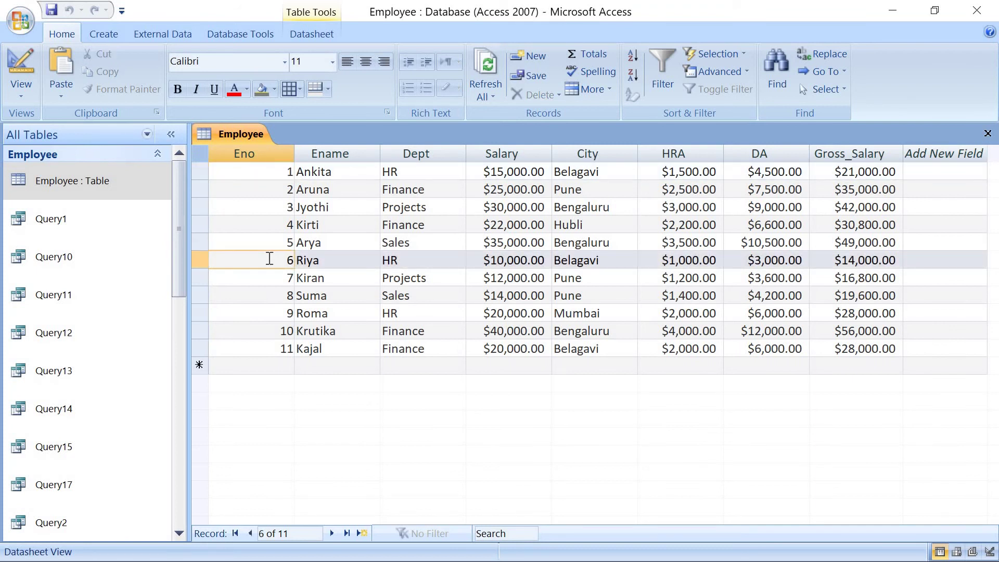
pyautogui.click(337, 260)
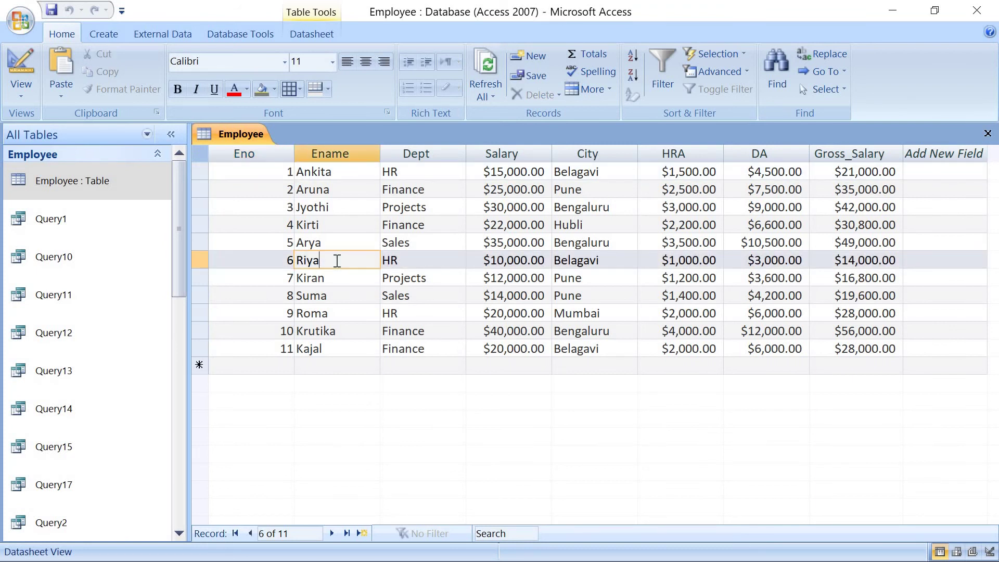
pyautogui.rightClick(229, 135)
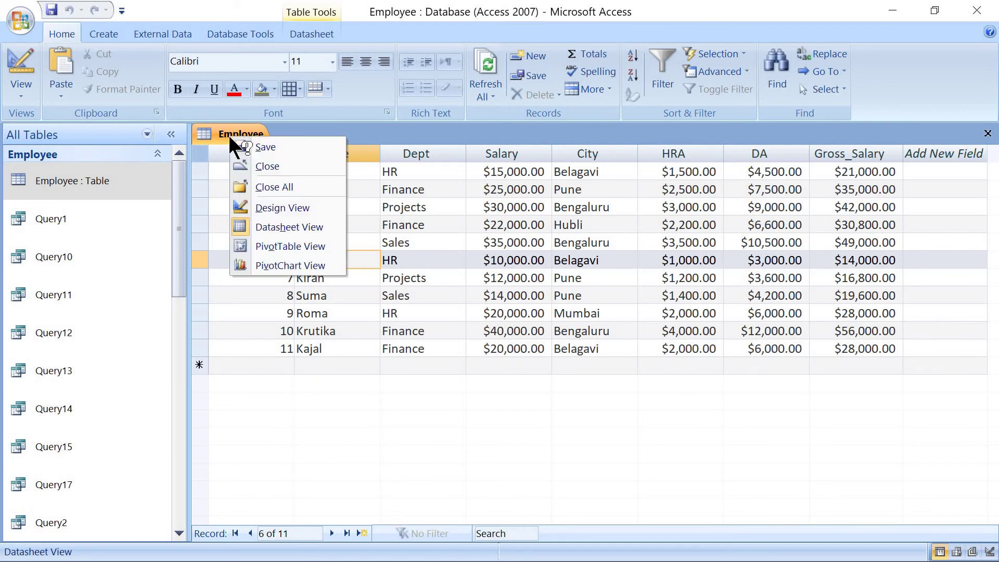
pyautogui.click(263, 168)
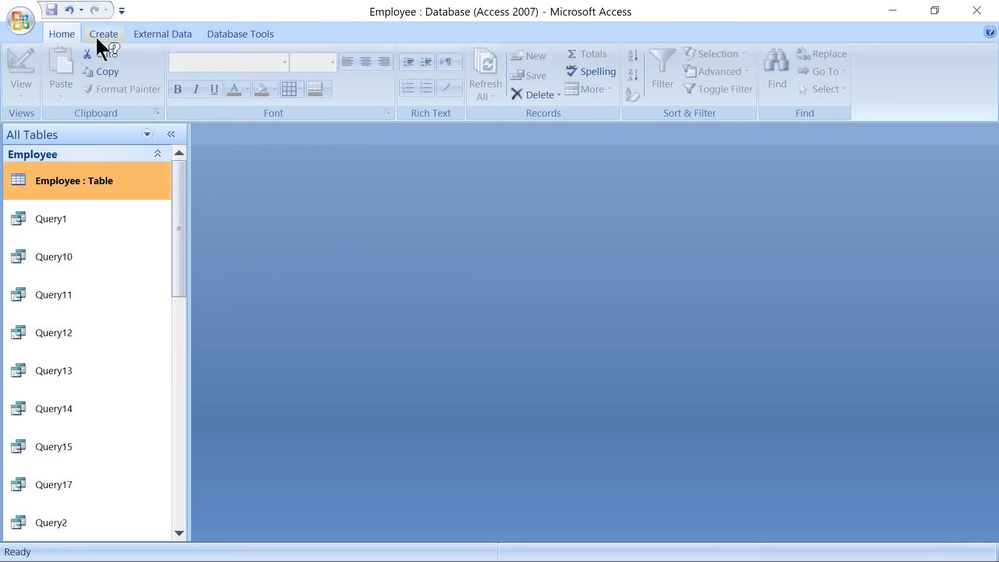
# Start a new query design with the Employee table added
pyautogui.click(102, 35)
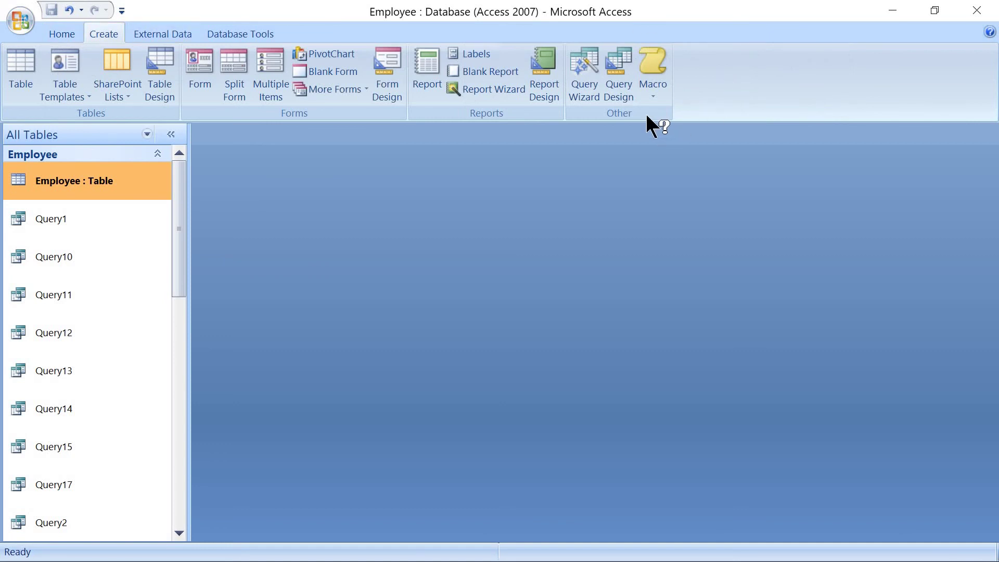
pyautogui.click(628, 89)
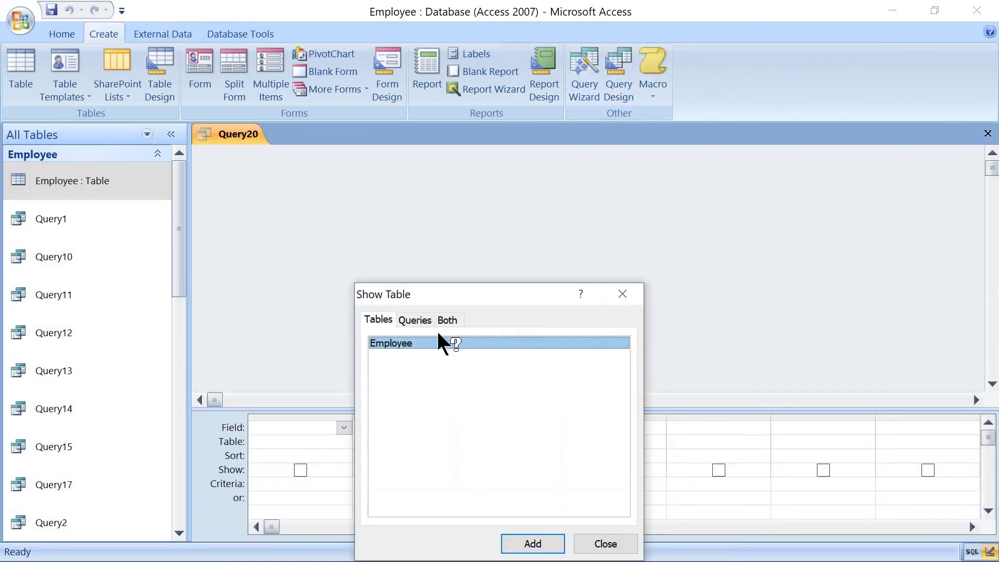
pyautogui.click(528, 544)
pyautogui.click(603, 543)
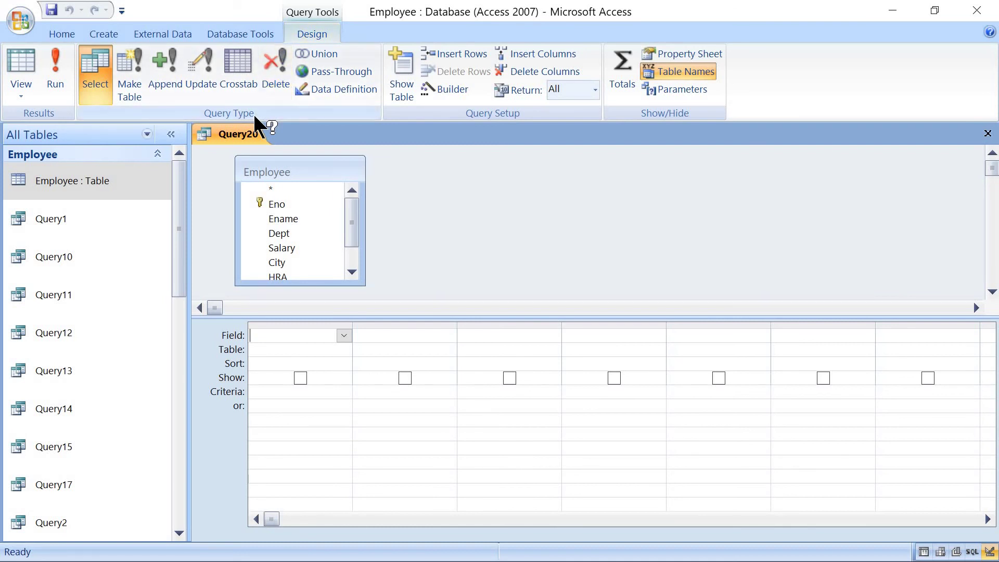
# Make it a delete query with Eno criteria 6 and save it as Query20
pyautogui.click(275, 86)
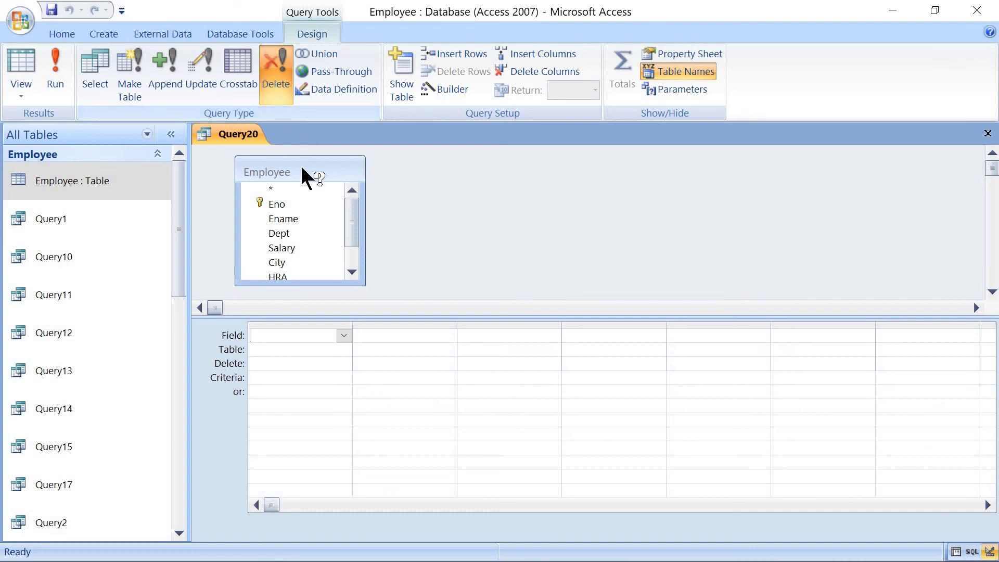
pyautogui.click(294, 204)
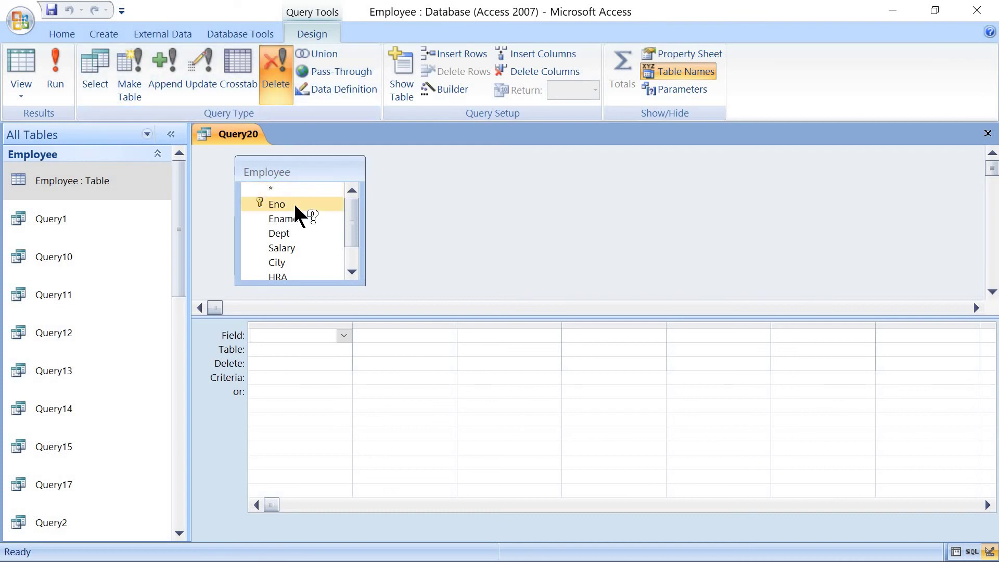
pyautogui.doubleClick(293, 203)
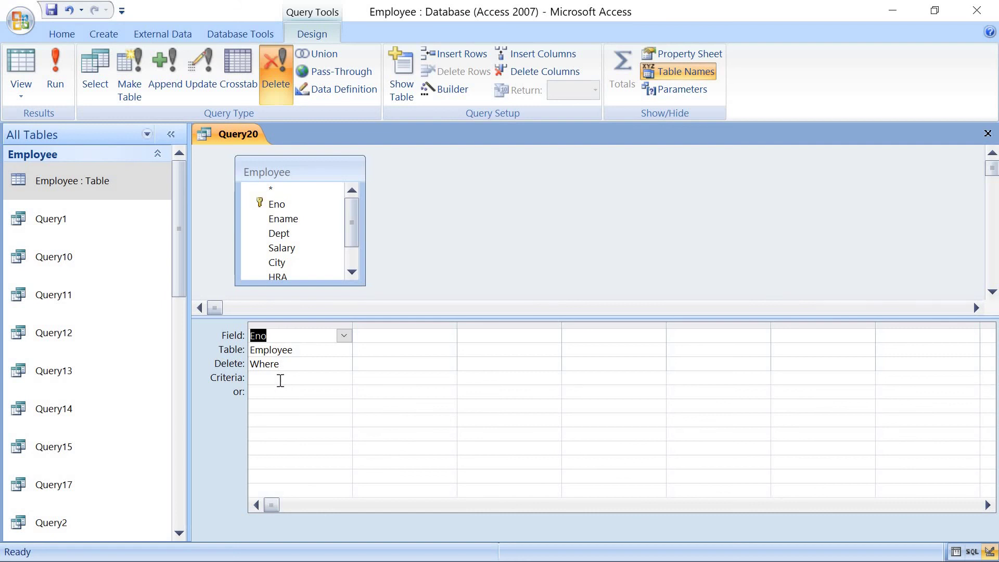
pyautogui.click(492, 271)
pyautogui.write('6')
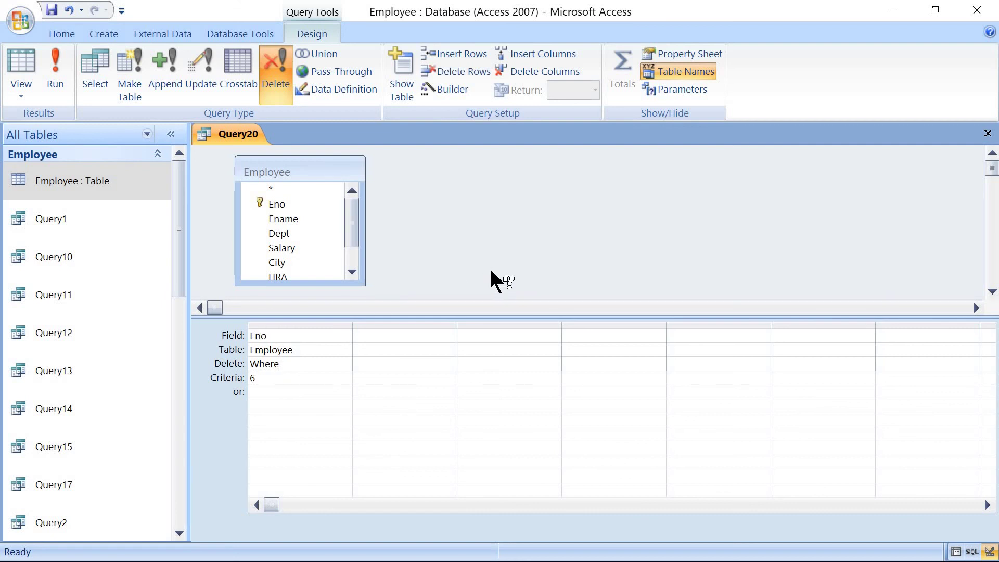
pyautogui.click(52, 10)
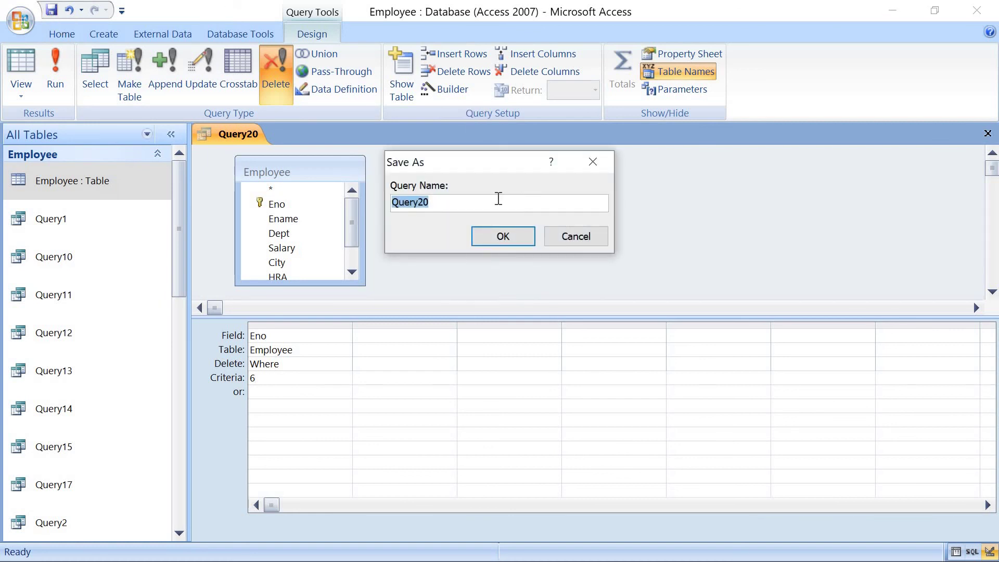
pyautogui.click(498, 235)
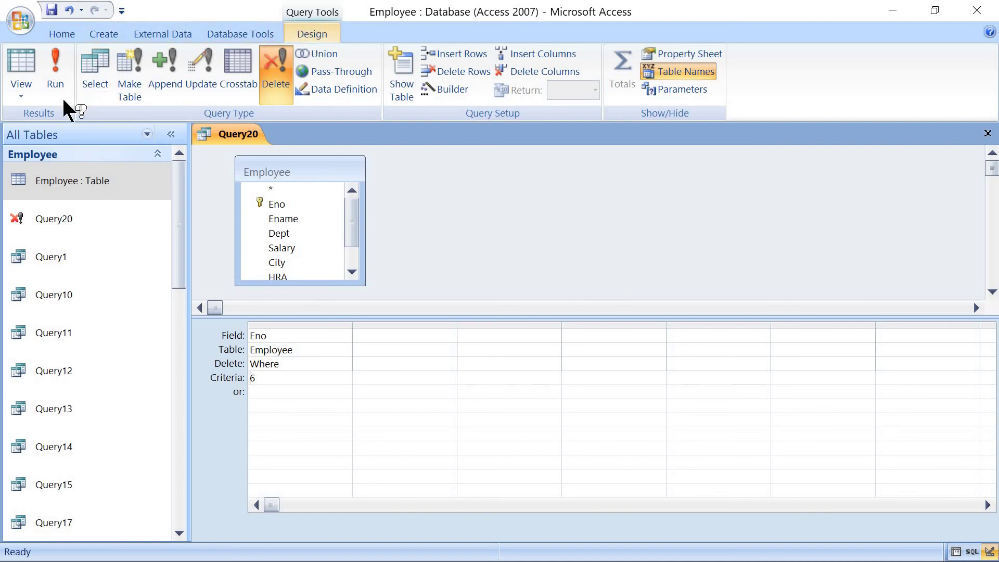
# Run Query20 to delete the Eno 6 record and reopen Employee, now showing 10 records
pyautogui.click(54, 77)
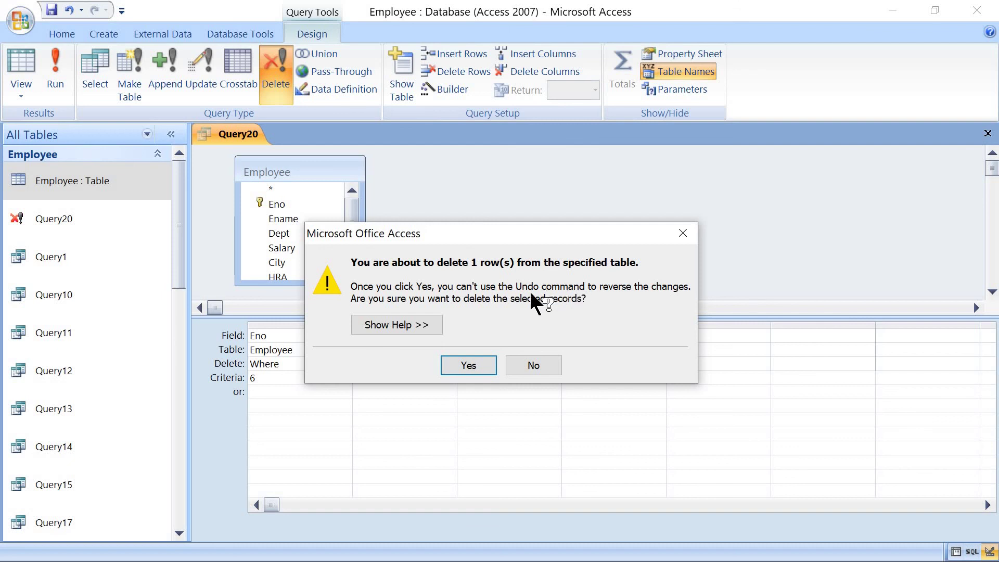
pyautogui.click(471, 365)
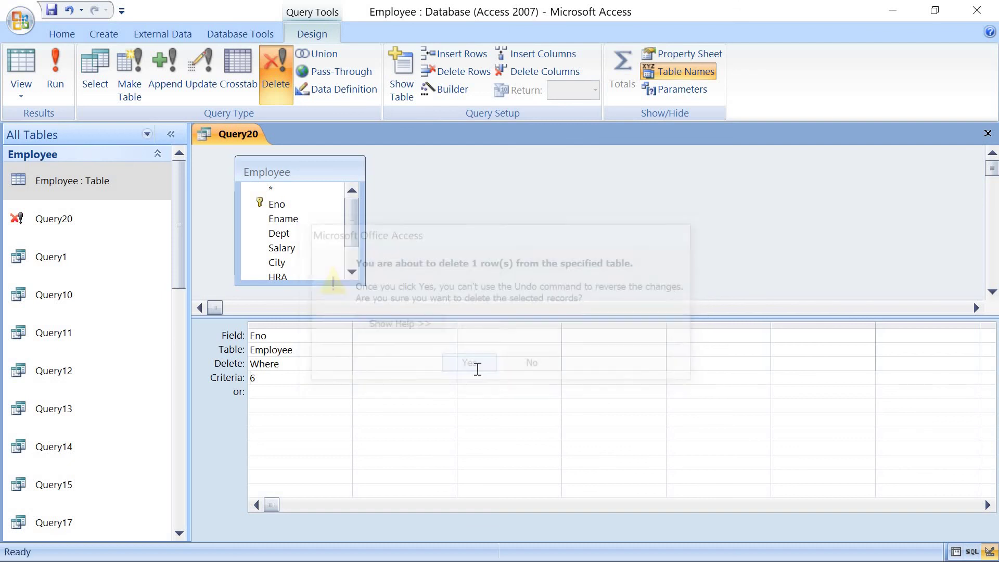
pyautogui.doubleClick(124, 182)
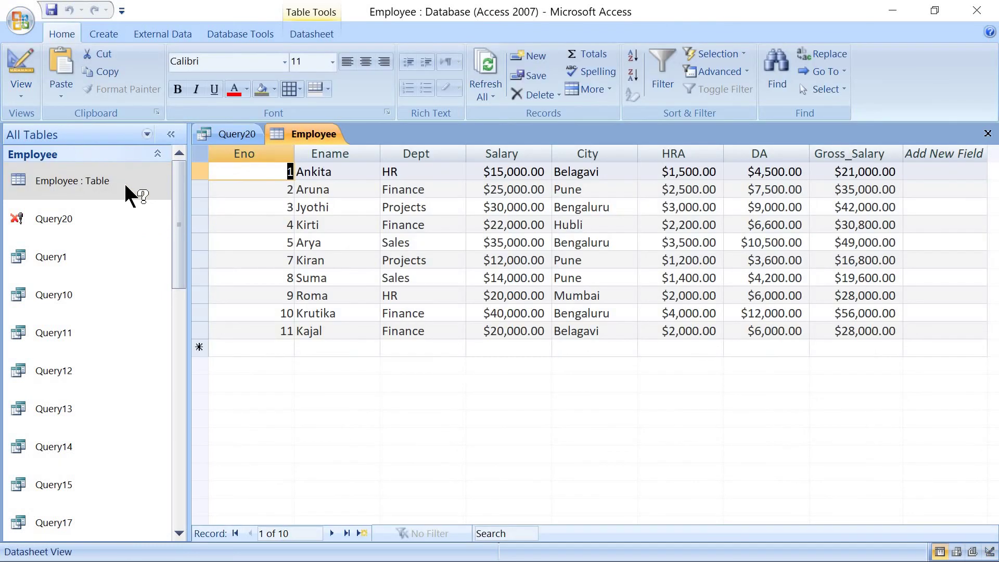